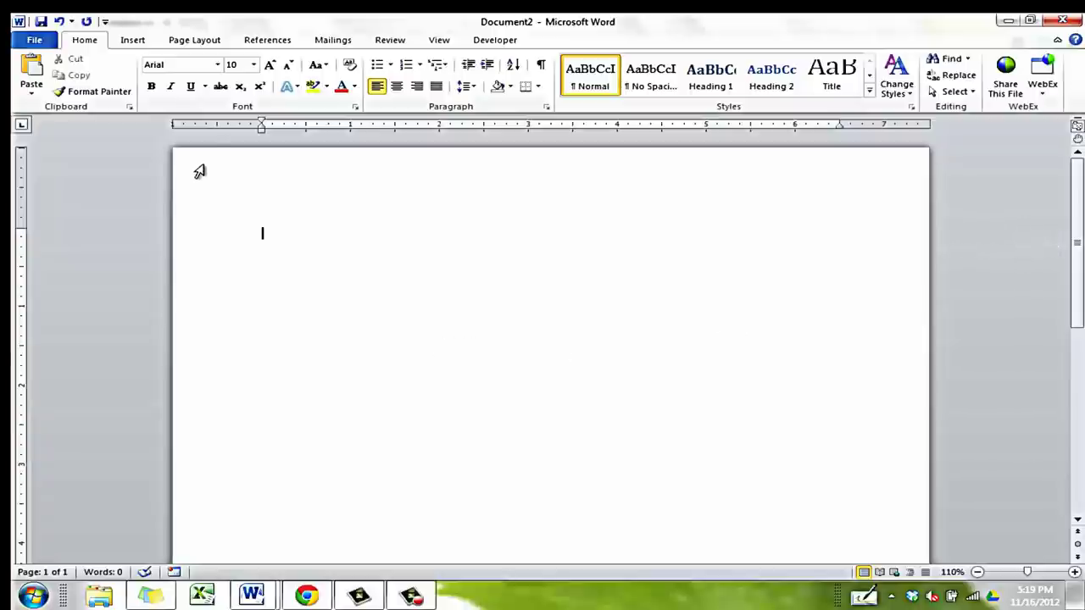
Change the document font from Arial 10 to Times New Roman, size 12
{"action": "left_click", "coordinate": [217, 66]}
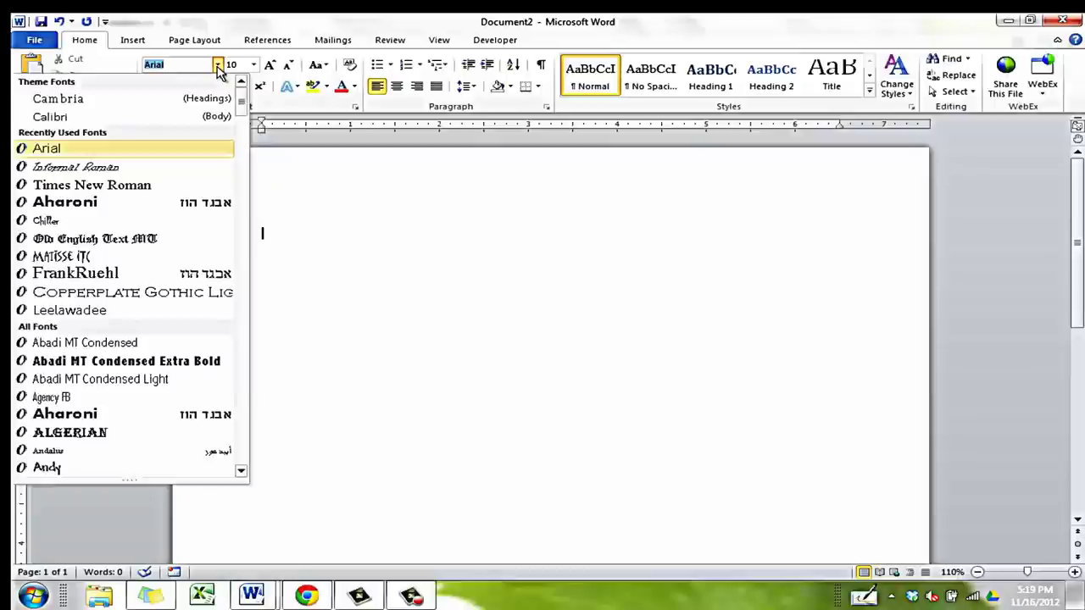
{"action": "scroll", "coordinate": [240, 186], "scroll_direction": "down", "scroll_amount": 15}
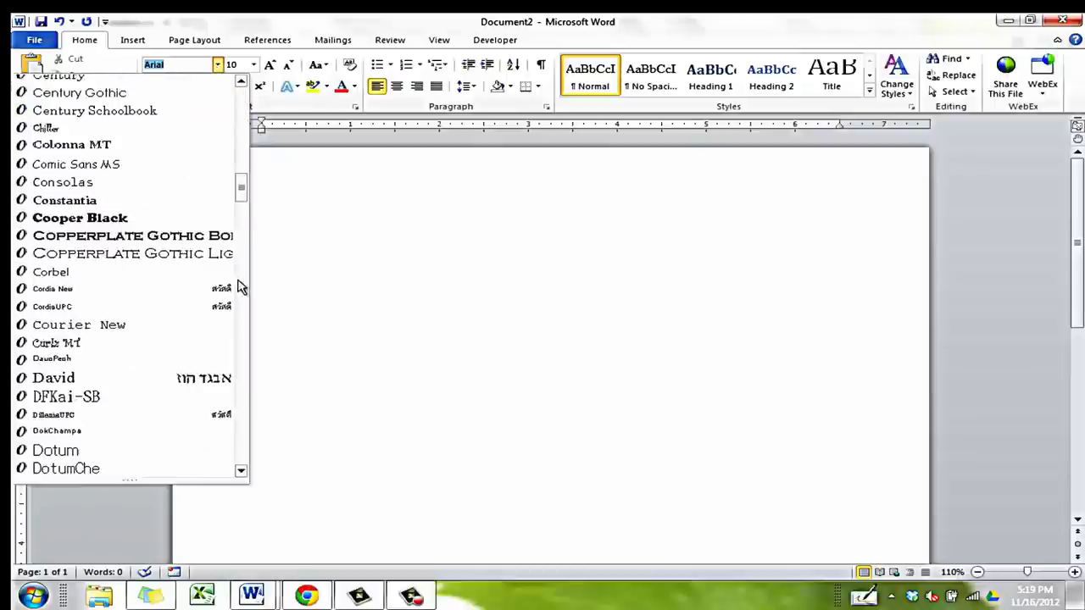
{"action": "scroll", "coordinate": [240, 287], "scroll_direction": "down", "scroll_amount": 20}
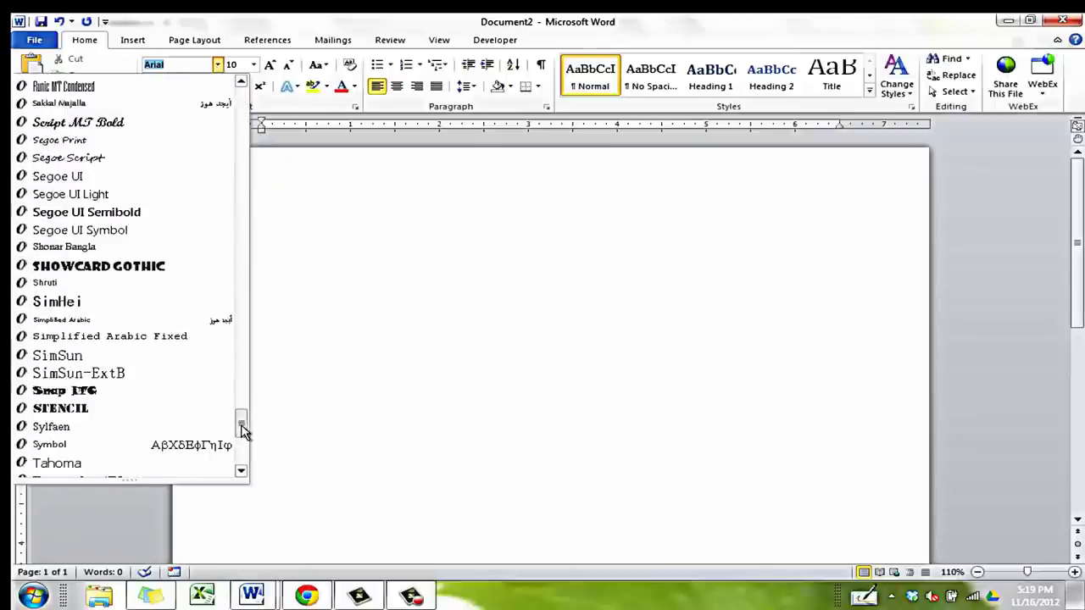
{"action": "scroll", "coordinate": [242, 430], "scroll_direction": "down", "scroll_amount": 5}
{"action": "left_click", "coordinate": [155, 347]}
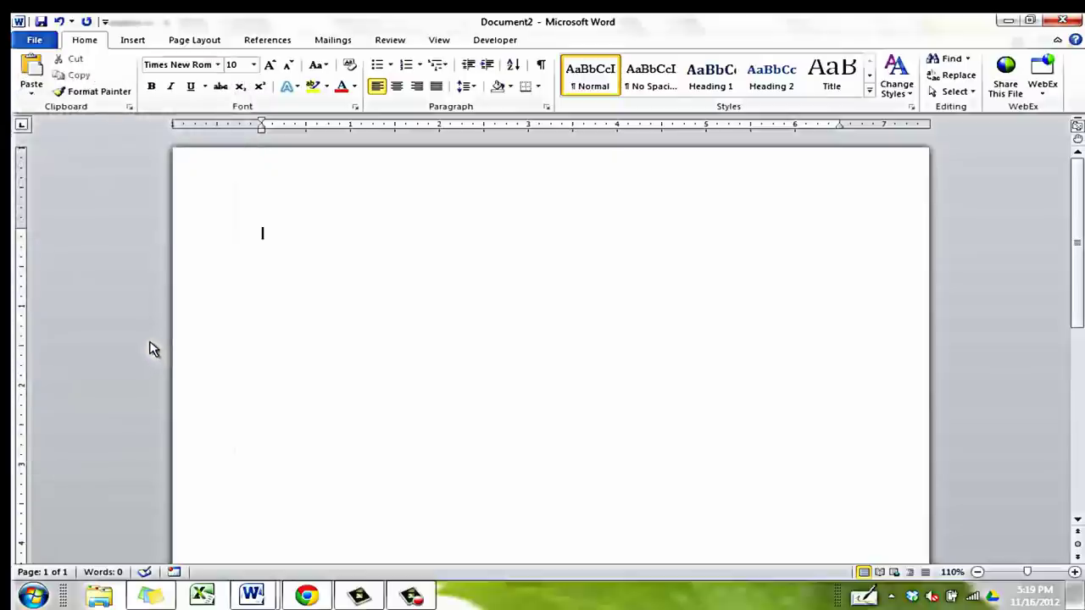
{"action": "left_click", "coordinate": [254, 65]}
{"action": "left_click", "coordinate": [235, 133]}
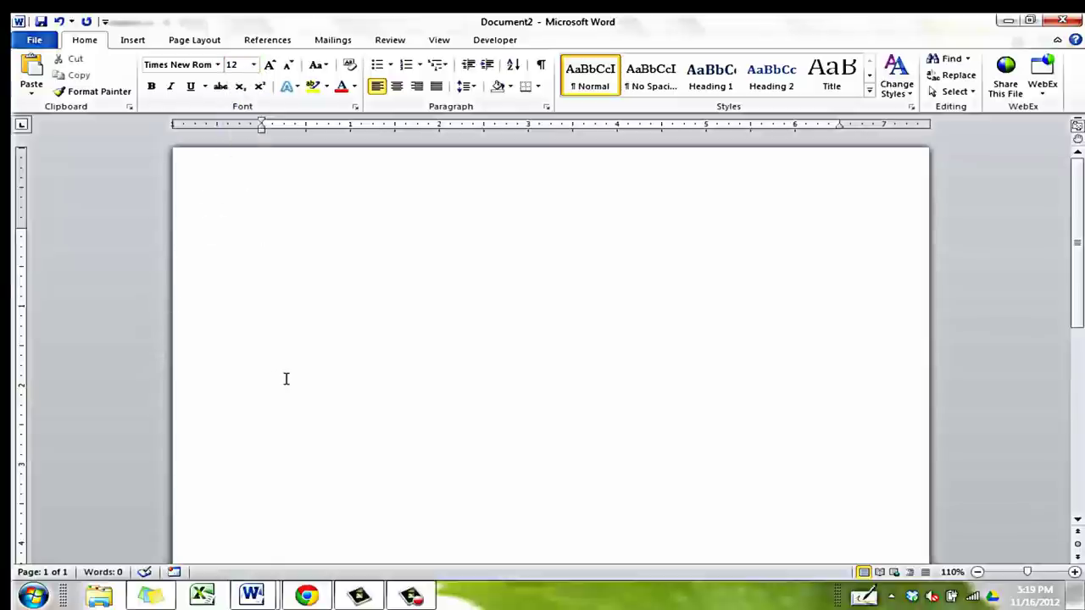
Apply the Normal margin preset (1 inch on all sides) and dismiss the Windows color scheme prompt
{"action": "left_click", "coordinate": [203, 40]}
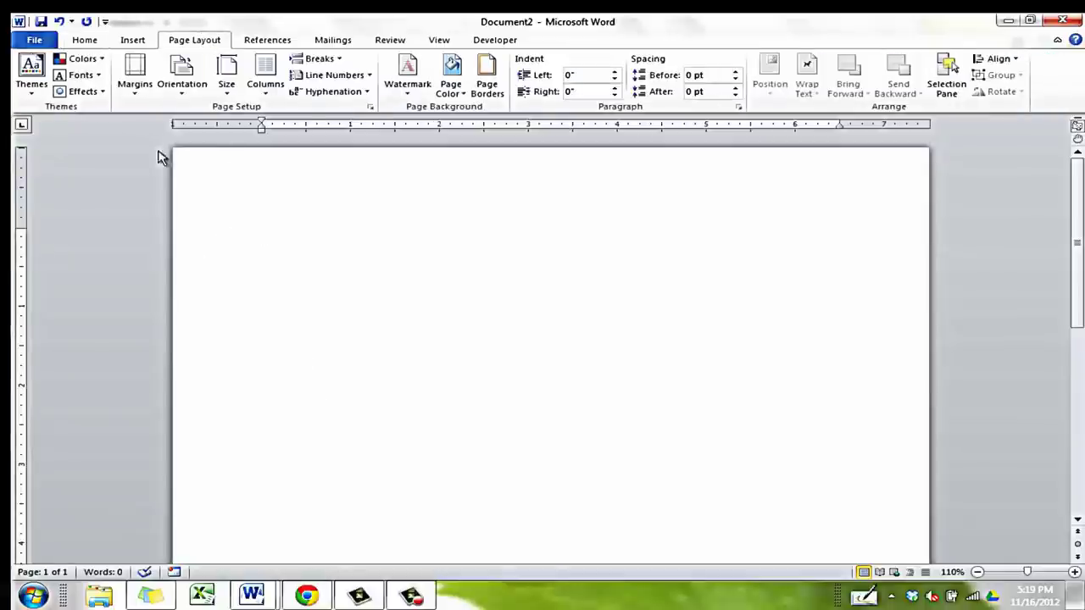
{"action": "left_click", "coordinate": [137, 90]}
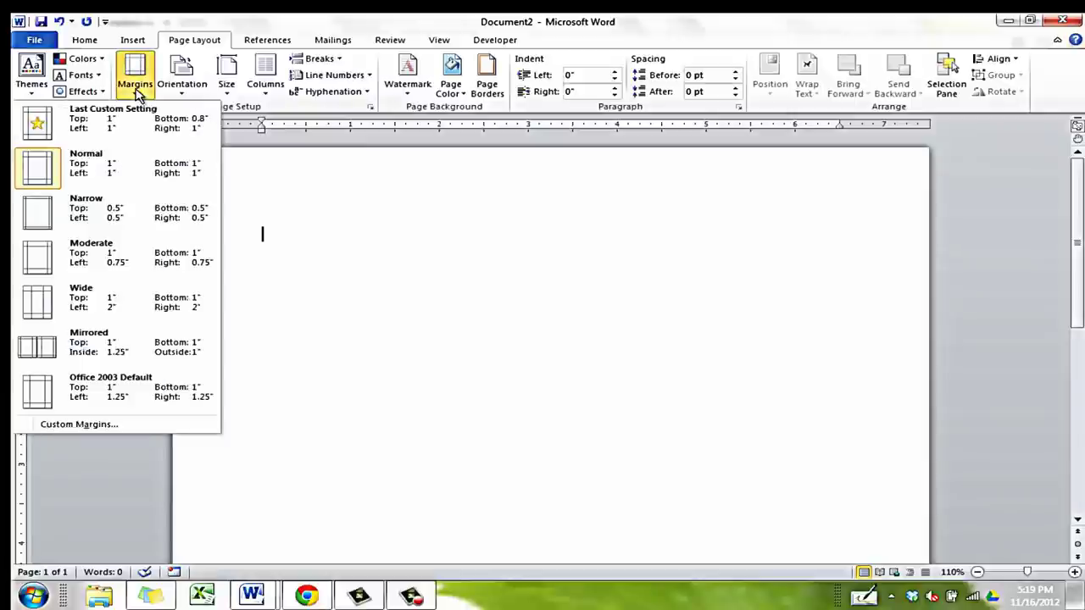
{"action": "left_click", "coordinate": [132, 174]}
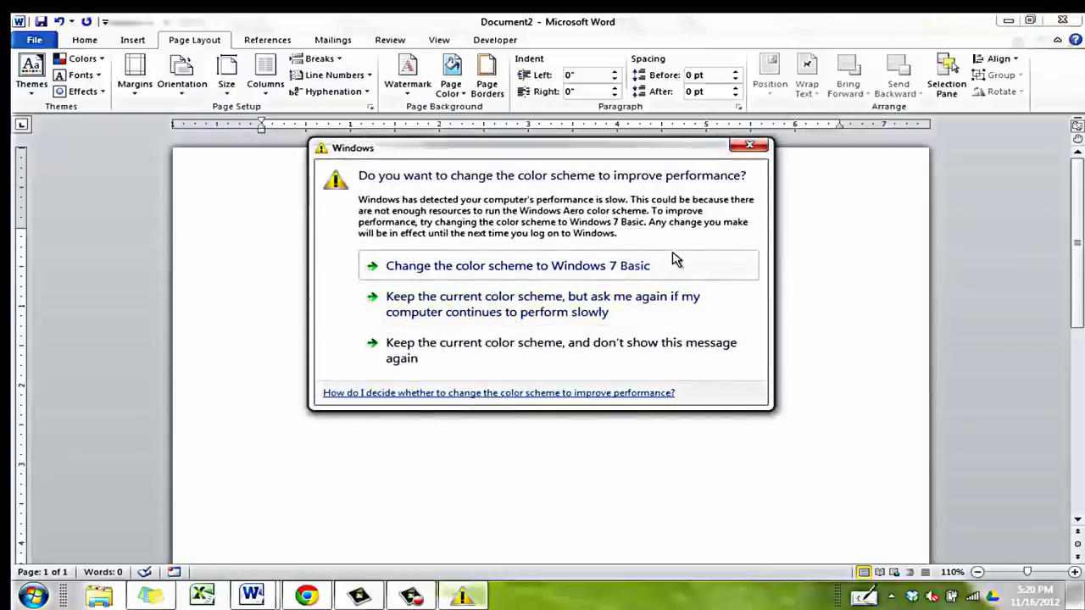
{"action": "left_click", "coordinate": [750, 146]}
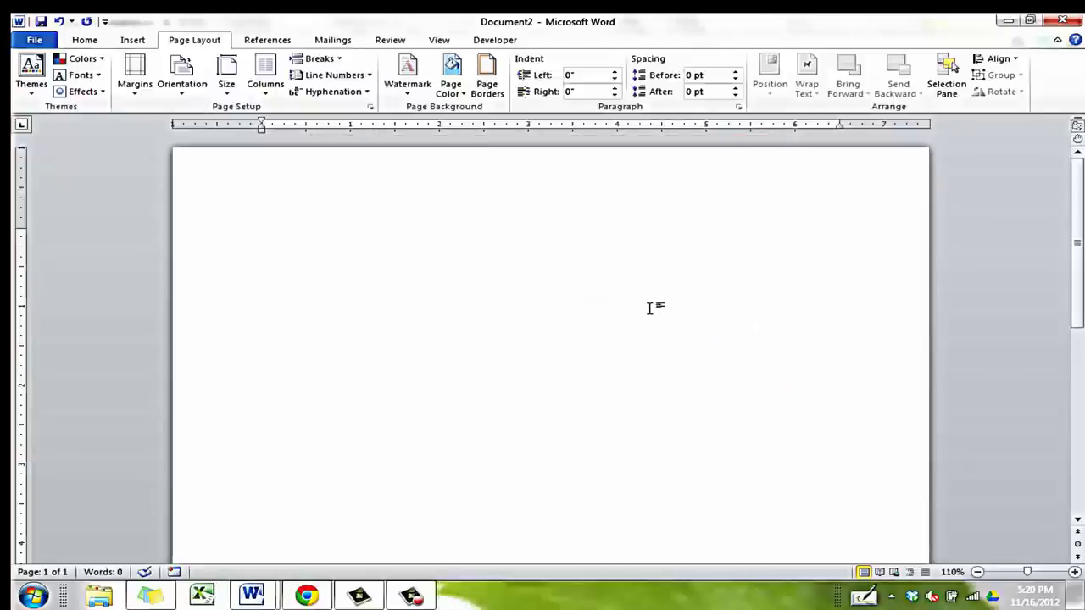
Open the page header for editing with Different First Page left switched on
{"action": "double_click", "coordinate": [570, 198]}
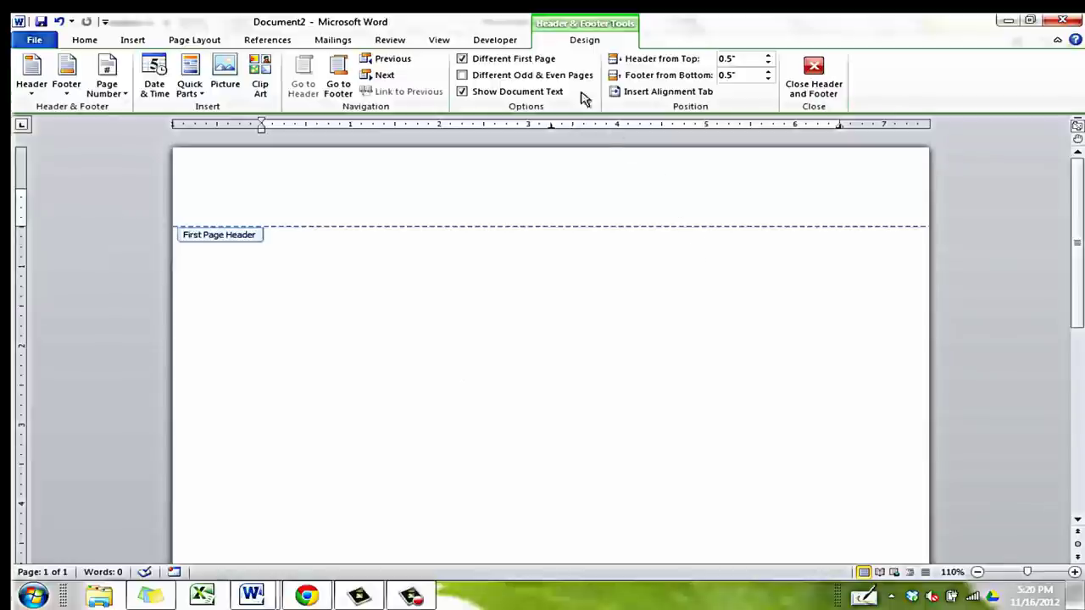
{"action": "left_click", "coordinate": [527, 61]}
{"action": "left_click", "coordinate": [527, 61]}
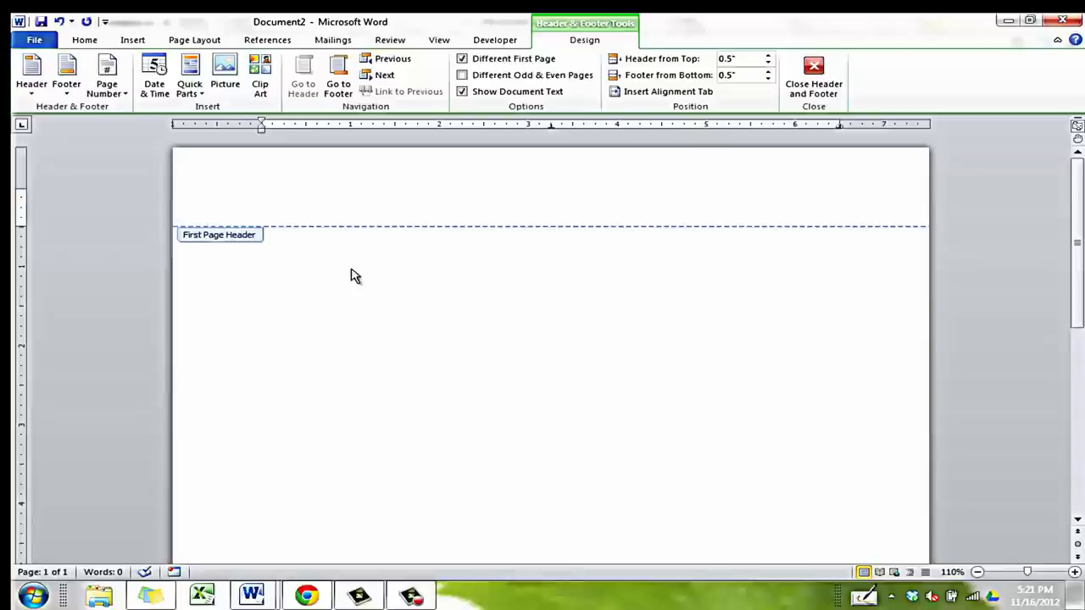
Insert a Plain Number 3 page number at the top right of the first-page header
{"action": "left_click", "coordinate": [106, 94]}
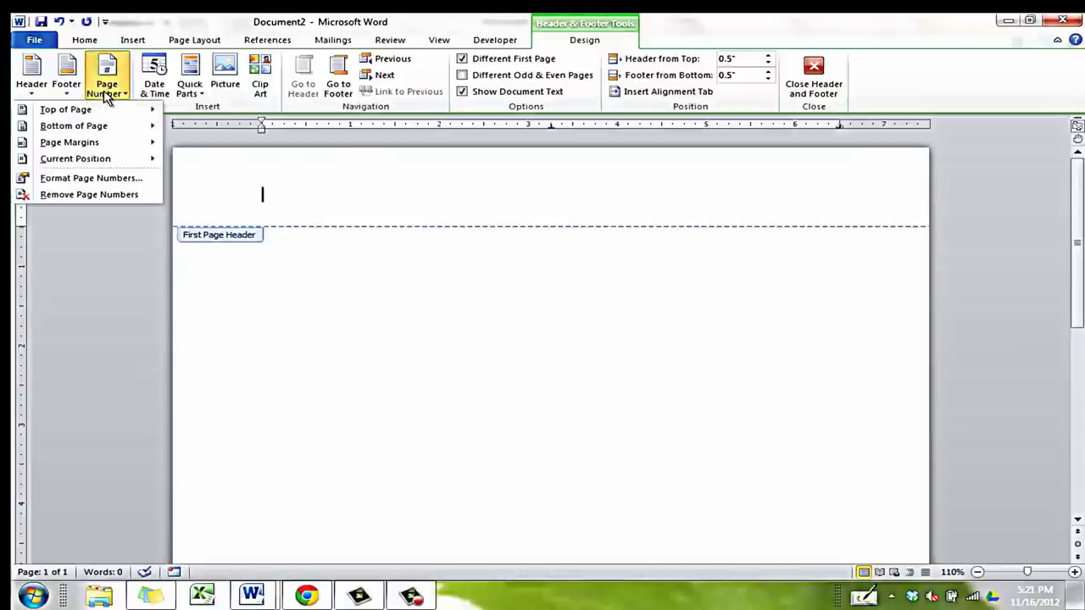
{"action": "mouse_move", "coordinate": [106, 112]}
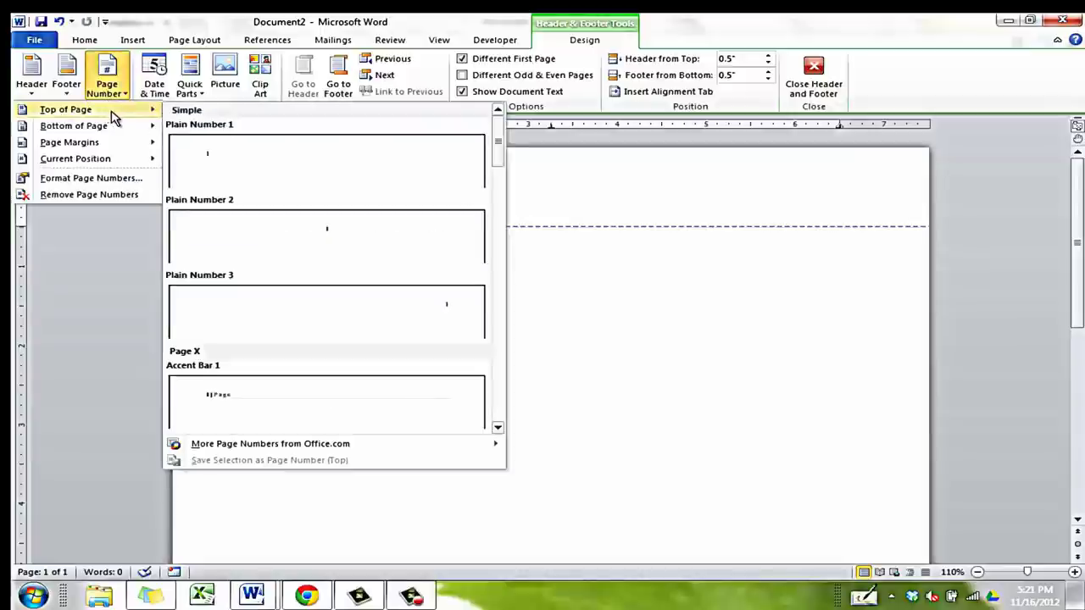
{"action": "left_click", "coordinate": [276, 312]}
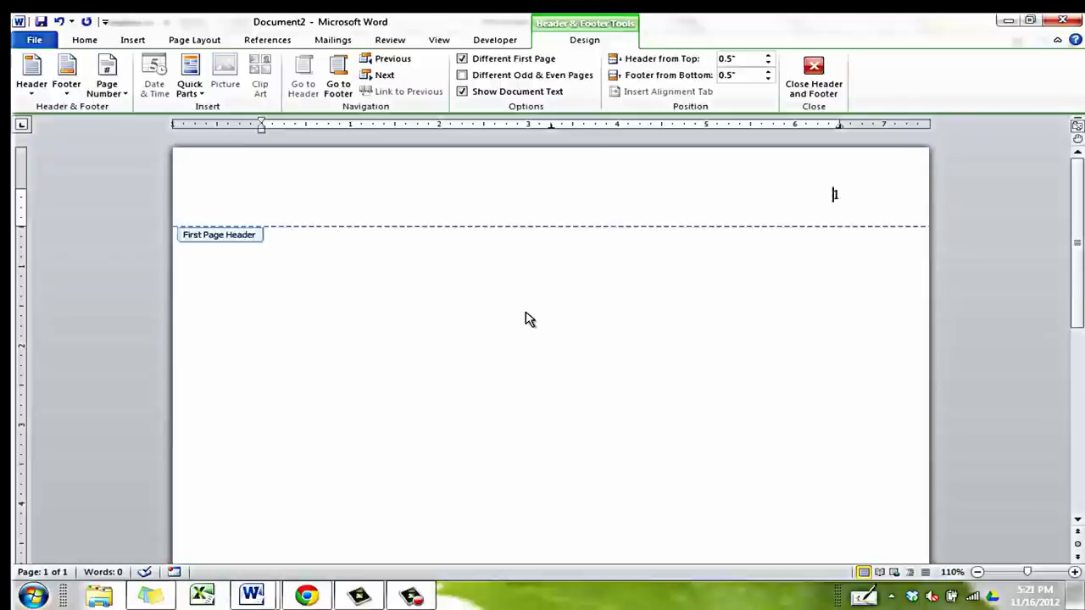
Type 'Running Head: EFFECTS OF MUSIC ON LEARNING' before the page number, fixing the typos
{"action": "type", "text": "Running "}
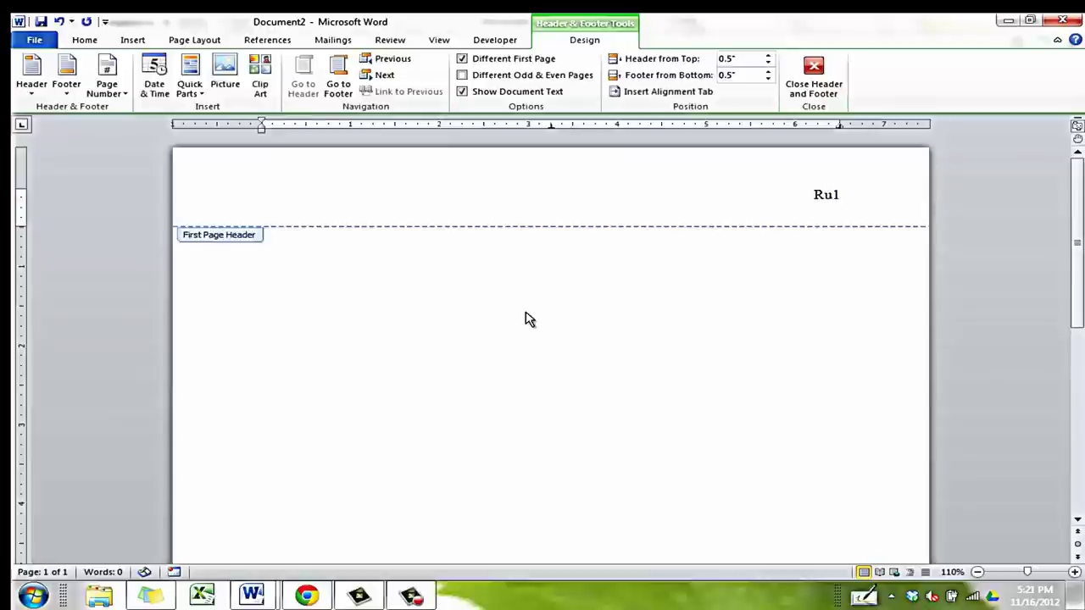
{"action": "type", "text": "Head: 1"}
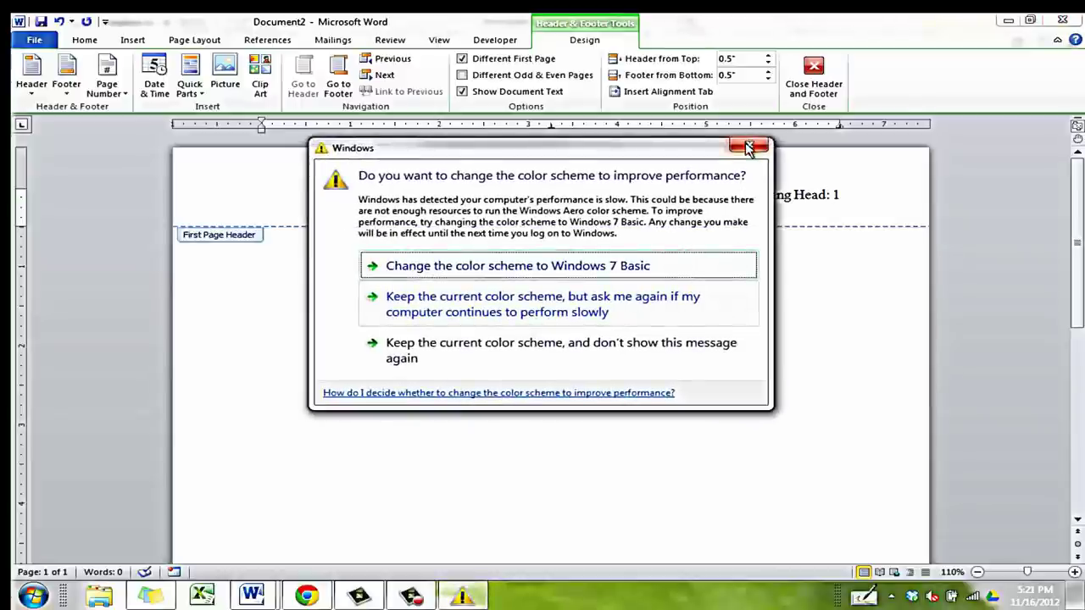
{"action": "left_click", "coordinate": [653, 313]}
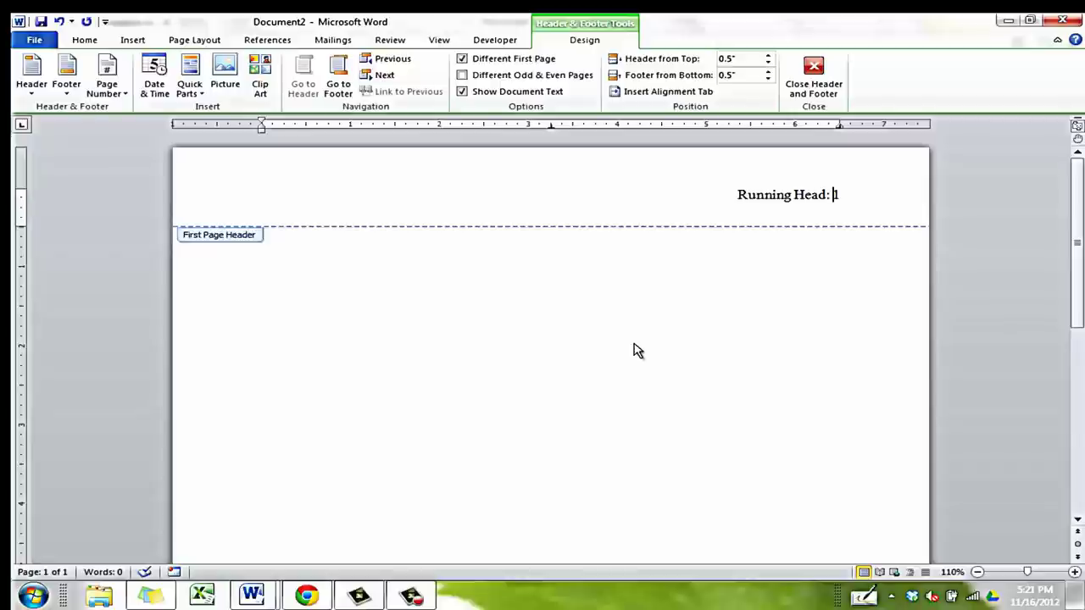
{"action": "type", "text": "EFFECRS"}
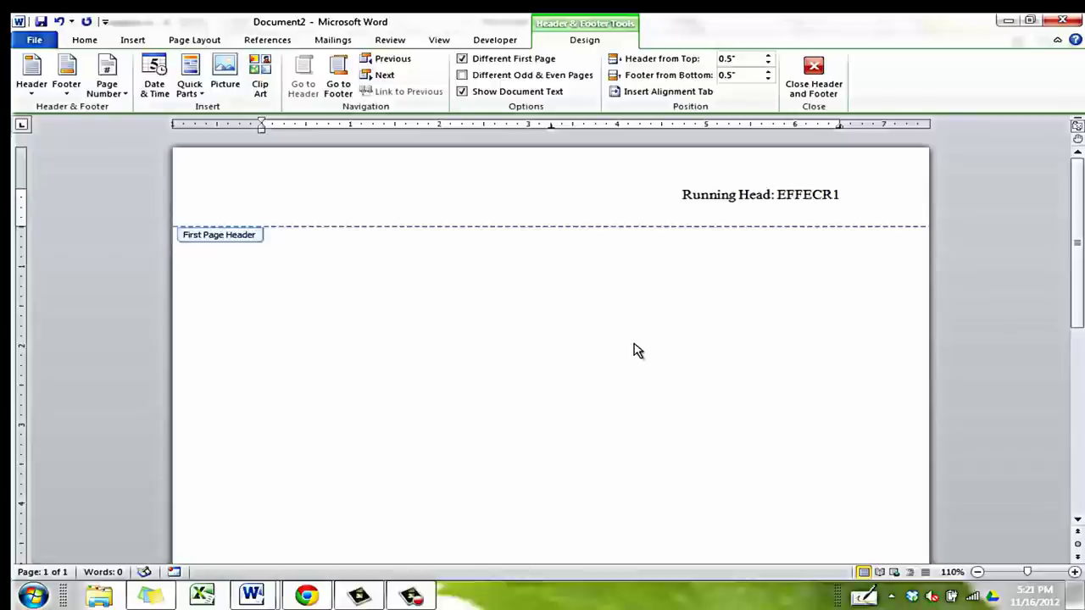
{"action": "key", "text": "BackSpace"}
{"action": "type", "text": "S"}
{"action": "key", "text": "BackSpace"}
{"action": "key", "text": "BackSpace"}
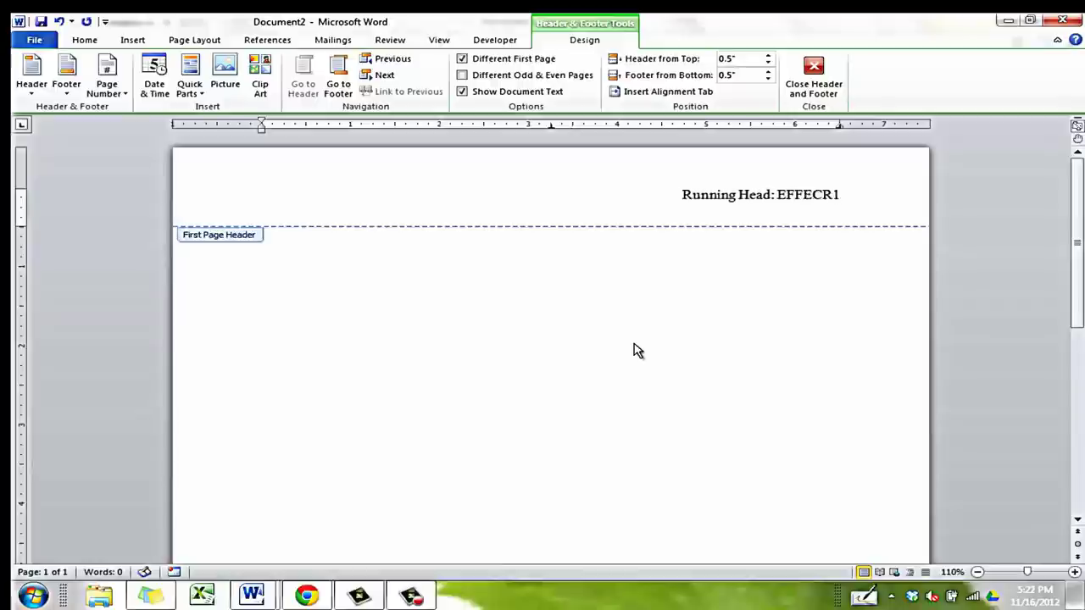
{"action": "type", "text": "TS OF MUSIC "}
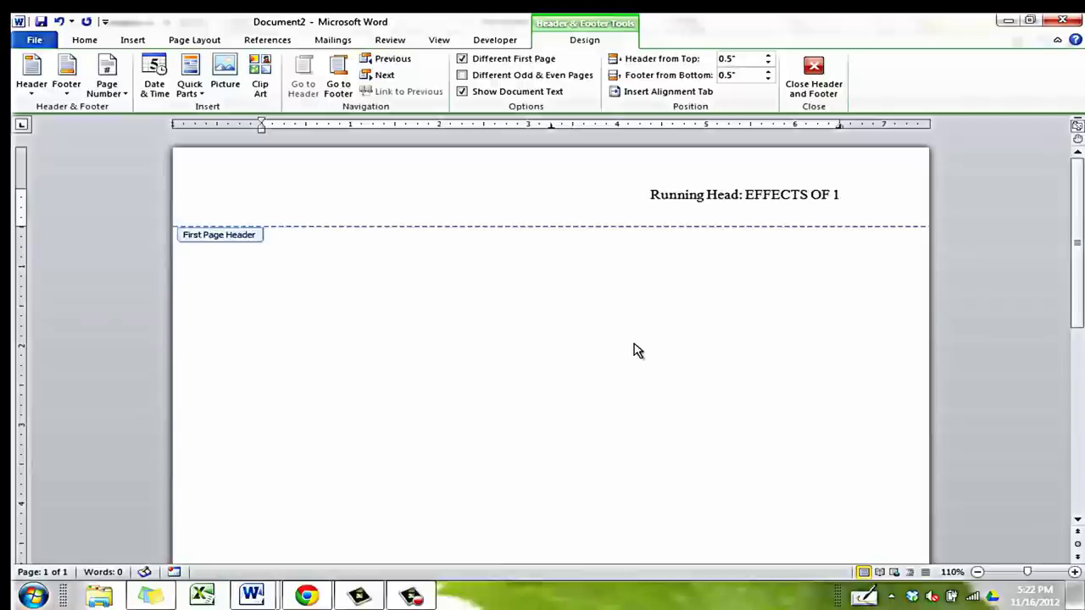
{"action": "type", "text": "ON LEARNIN"}
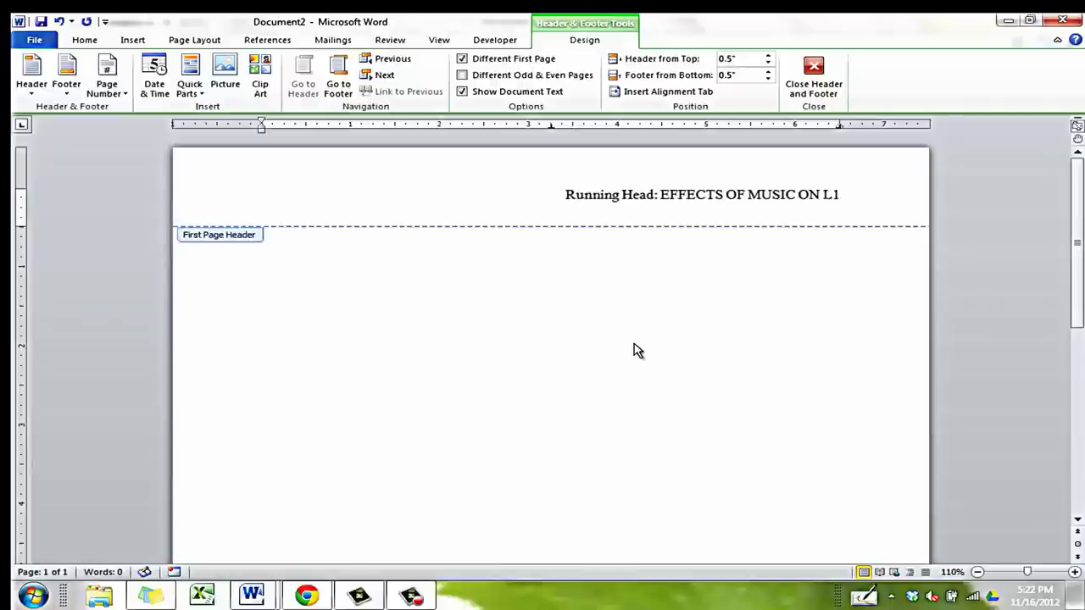
{"action": "type", "text": "G"}
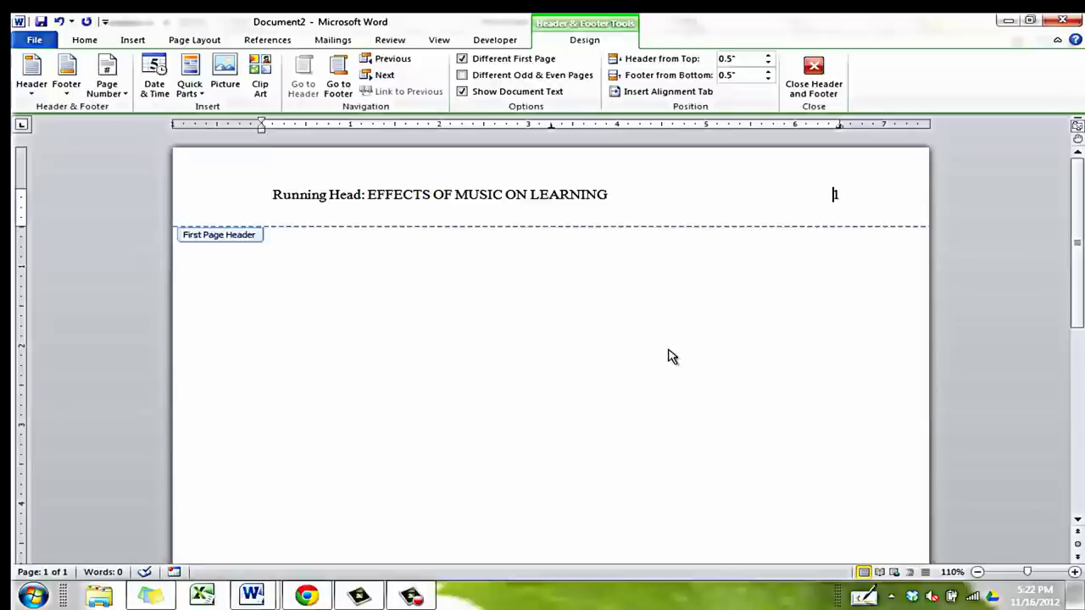
Close the header and scroll through the document, which now spans two pages
{"action": "scroll", "coordinate": [1078, 248], "scroll_direction": "down", "scroll_amount": 1}
{"action": "left_click_drag", "start_coordinate": [1079, 247], "coordinate": [1066, 428]}
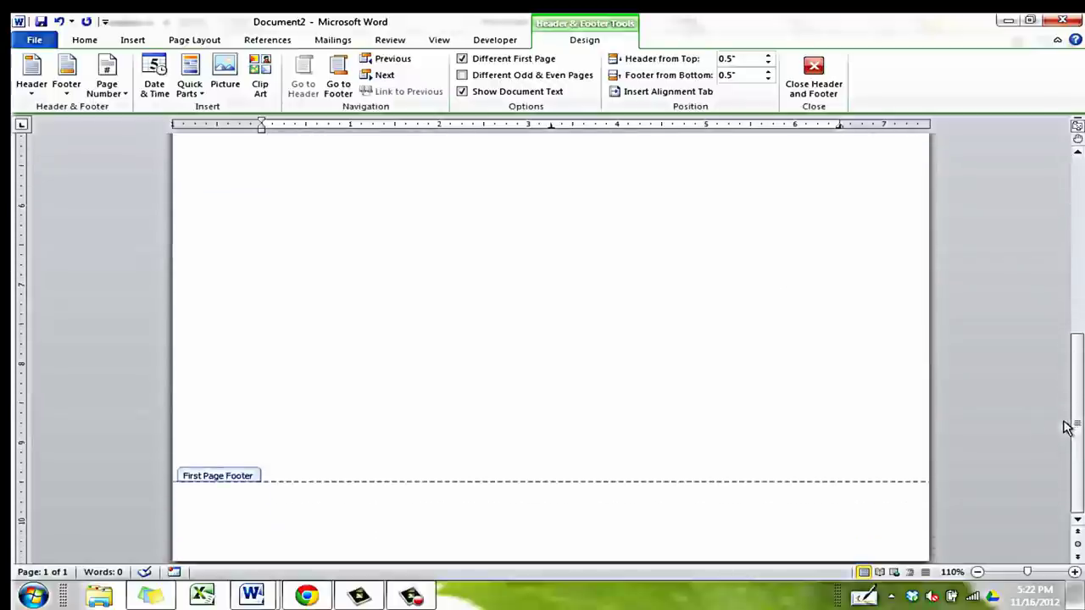
{"action": "double_click", "coordinate": [884, 422]}
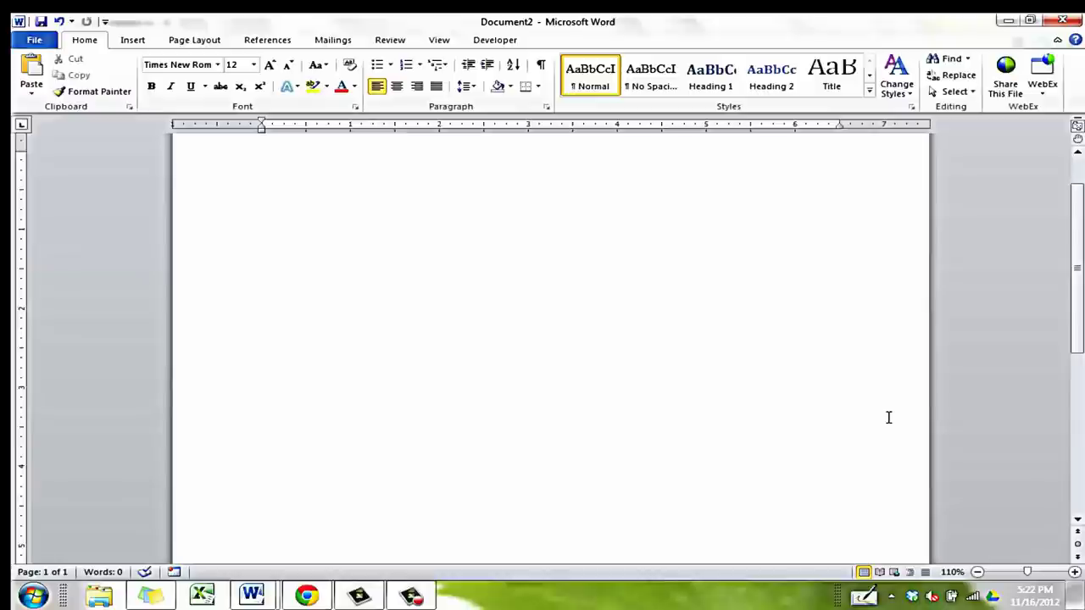
{"action": "scroll", "coordinate": [888, 417], "scroll_direction": "down", "scroll_amount": 5}
{"action": "scroll", "coordinate": [888, 417], "scroll_direction": "up", "scroll_amount": 5}
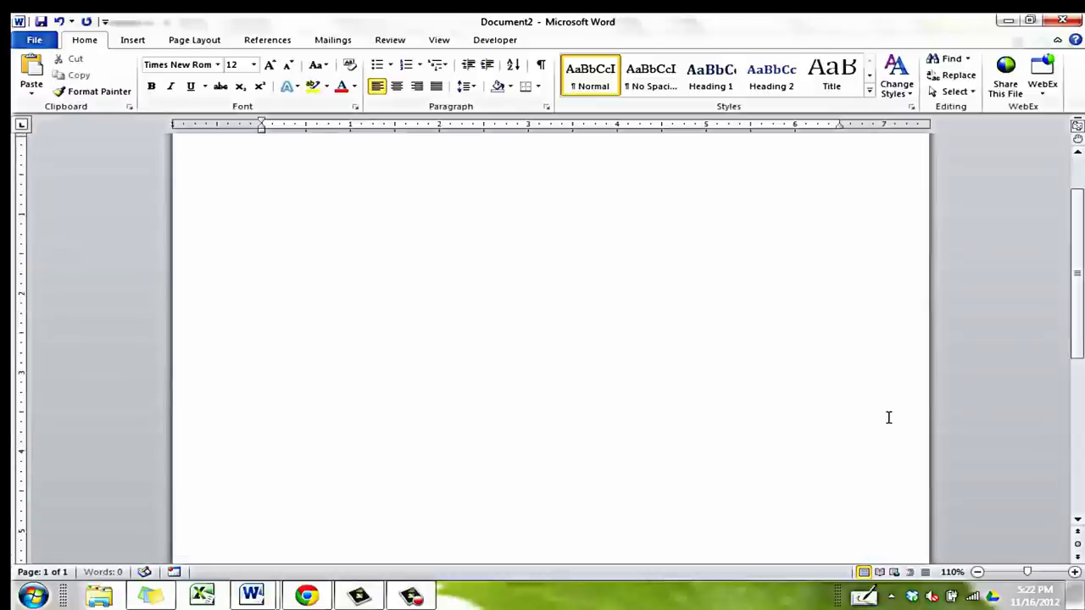
{"action": "scroll", "coordinate": [888, 417], "scroll_direction": "down", "scroll_amount": 3}
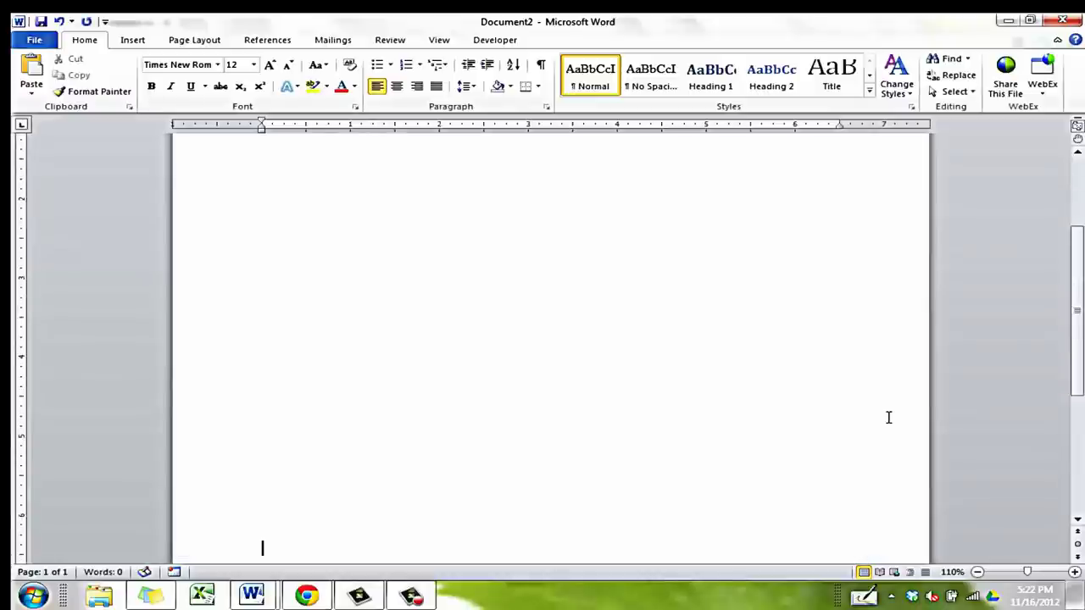
{"action": "scroll", "coordinate": [888, 417], "scroll_direction": "down", "scroll_amount": 4}
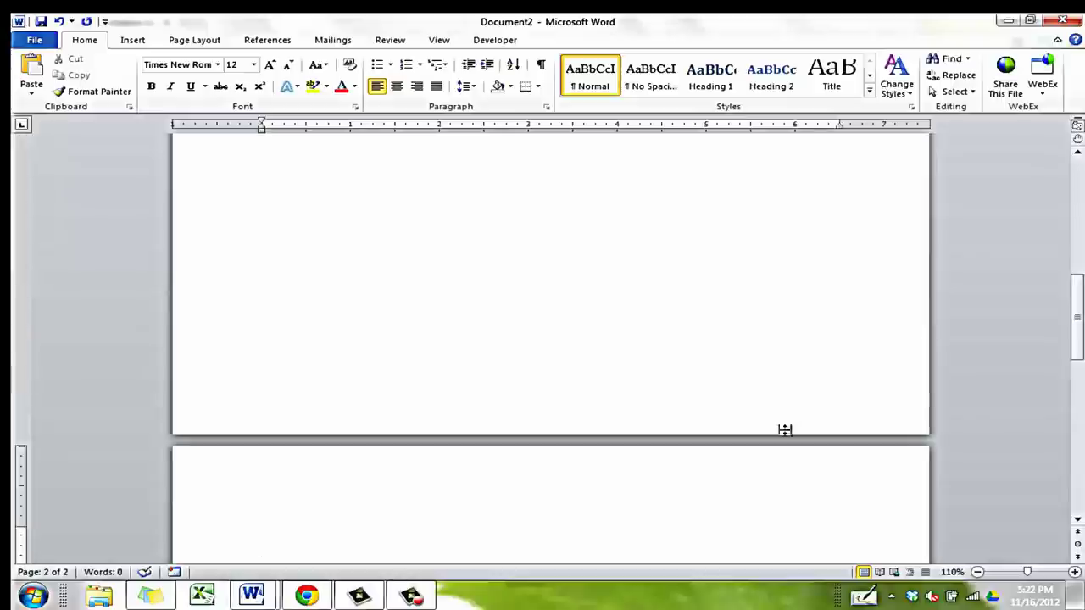
Open page 2's header and insert a Plain Number 3 page number at the top right
{"action": "double_click", "coordinate": [762, 462]}
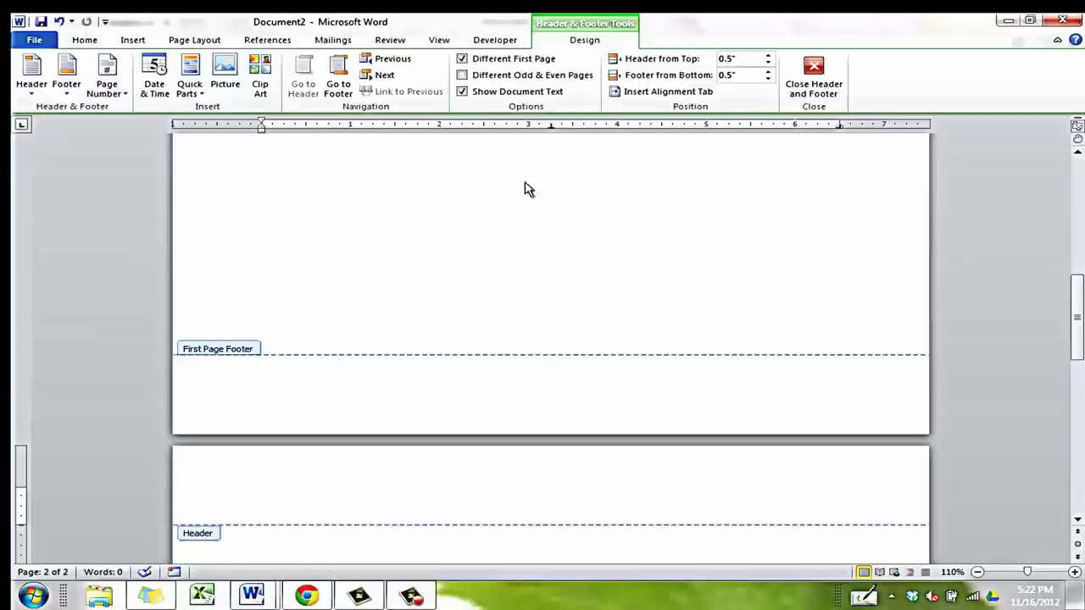
{"action": "left_click", "coordinate": [121, 82]}
{"action": "mouse_move", "coordinate": [85, 110]}
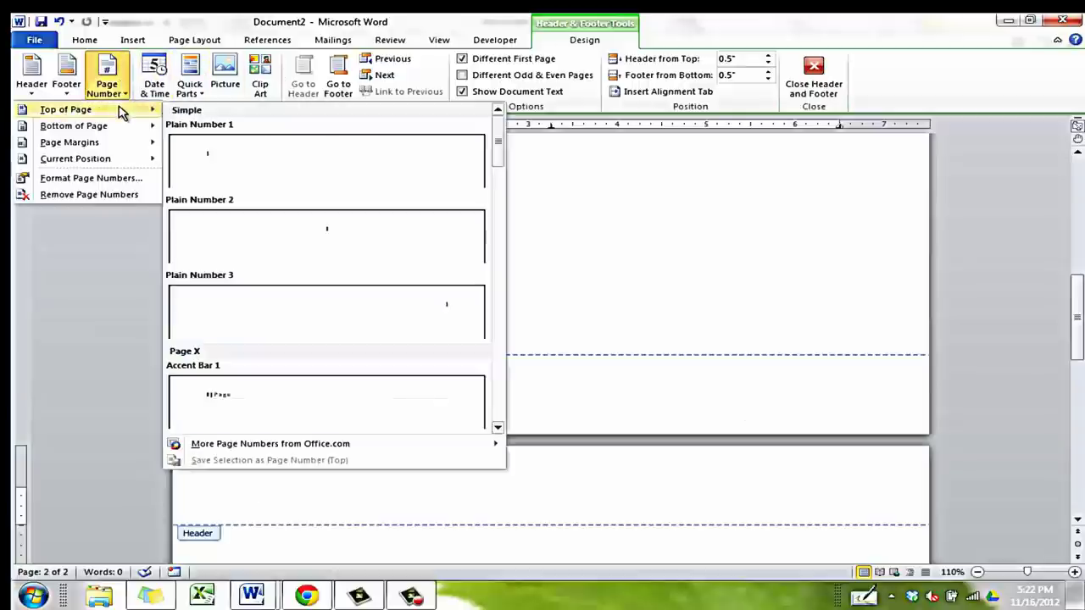
{"action": "left_click", "coordinate": [330, 300]}
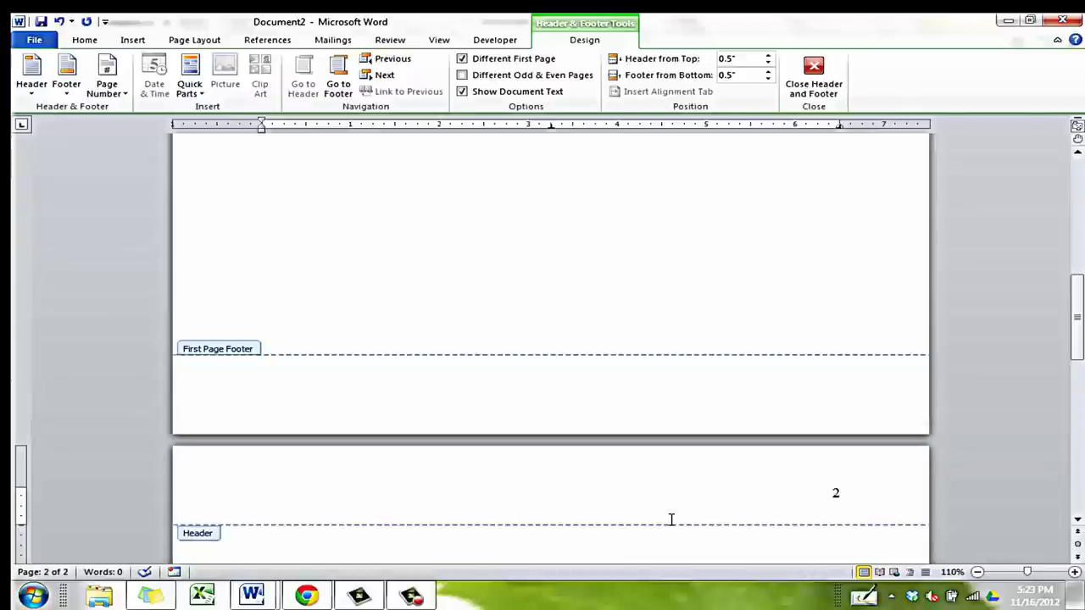
Type 'EFFECTS OF MUSIC ON LEARNING' before page 2's number and exit the header
{"action": "type", "text": "EFFECTS"}
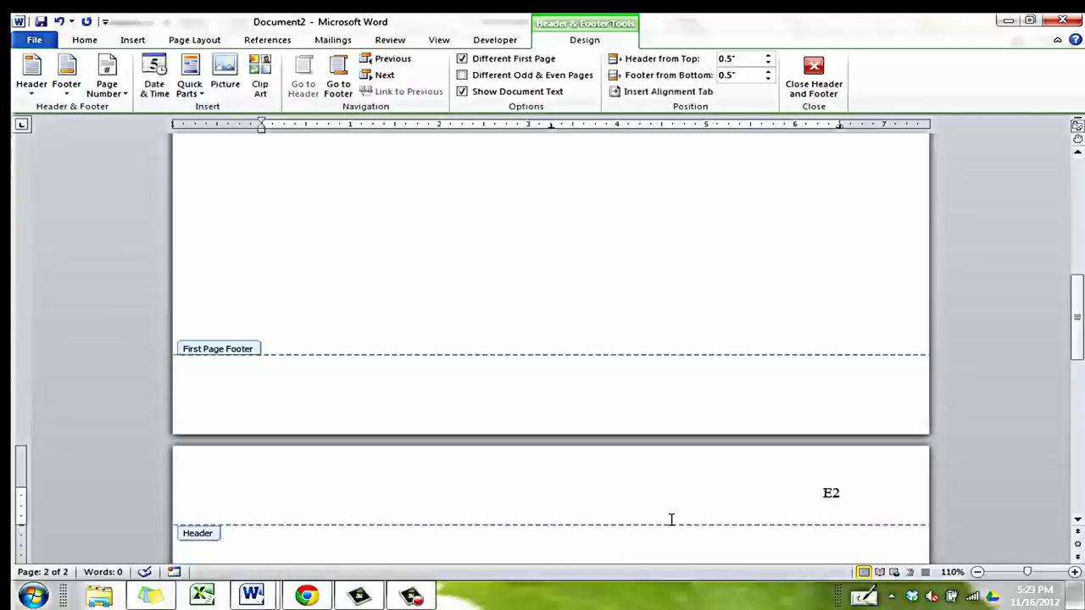
{"action": "type", "text": " OF MUSIC ON"}
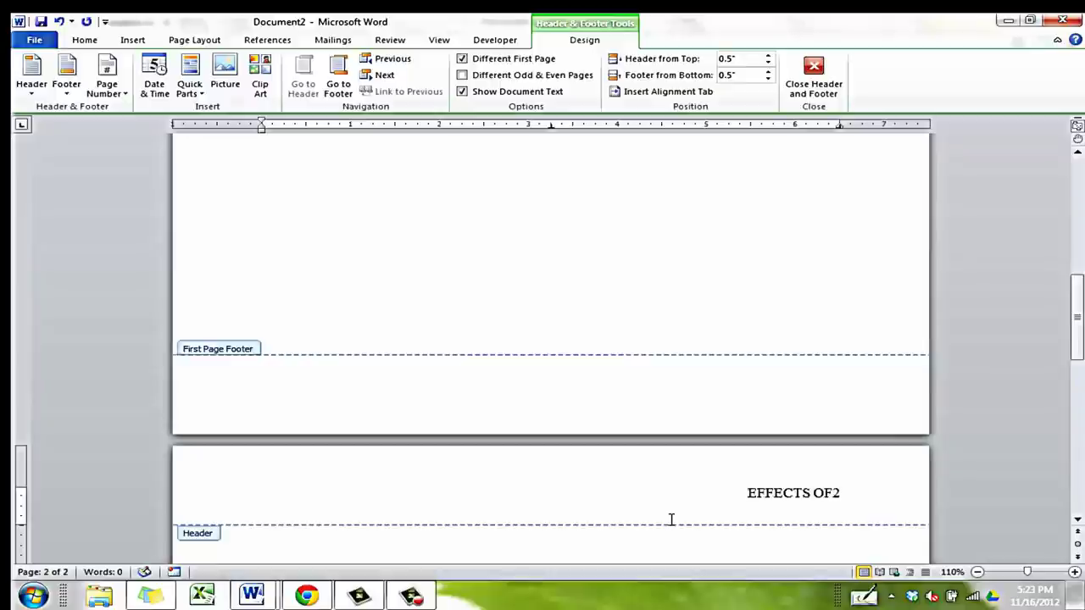
{"action": "type", "text": " LEARNIN"}
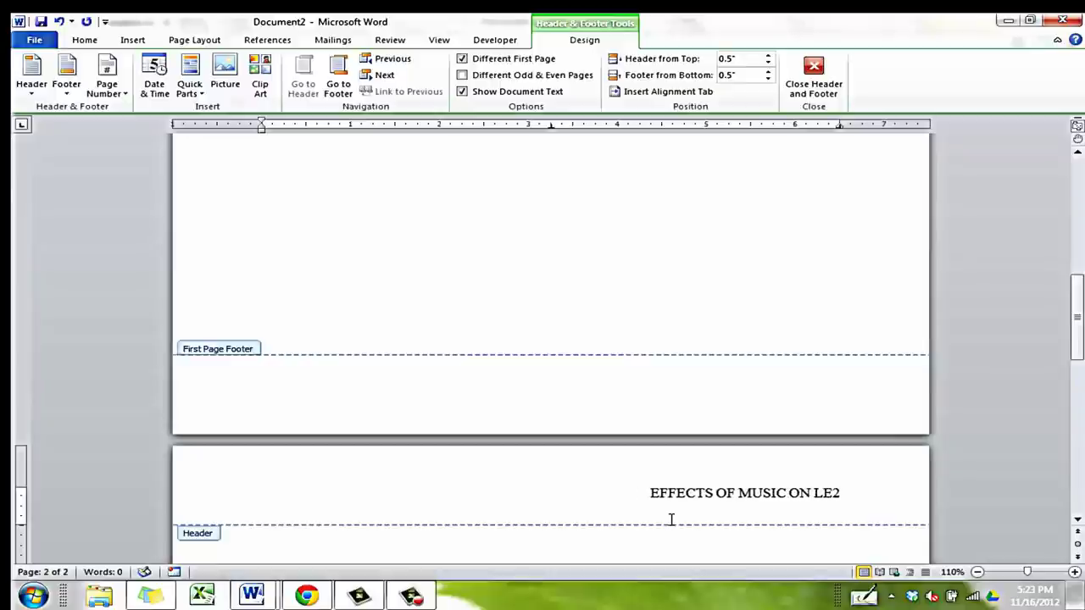
{"action": "type", "text": "G"}
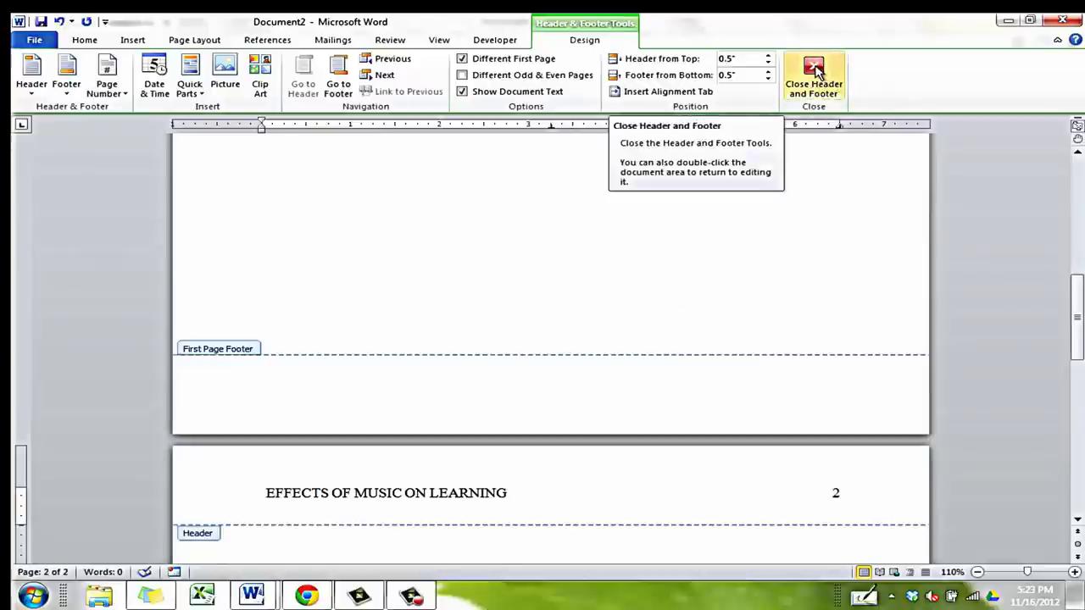
{"action": "left_click", "coordinate": [815, 73]}
Scroll up to page 1's body and press Enter to insert blank lines
{"action": "scroll", "coordinate": [670, 274], "scroll_direction": "up", "scroll_amount": 3}
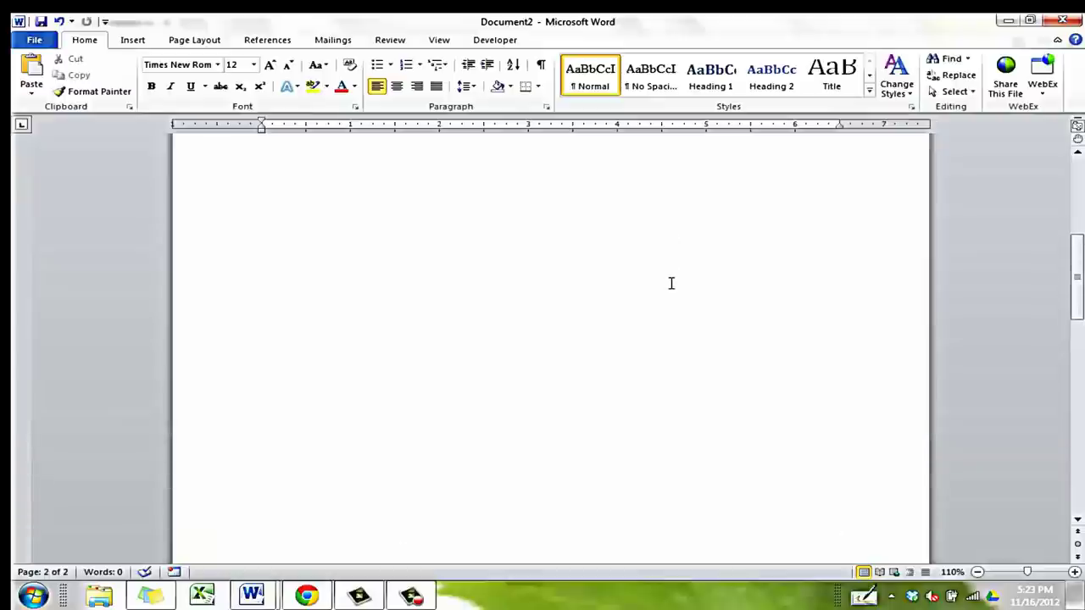
{"action": "scroll", "coordinate": [671, 283], "scroll_direction": "up", "scroll_amount": 2}
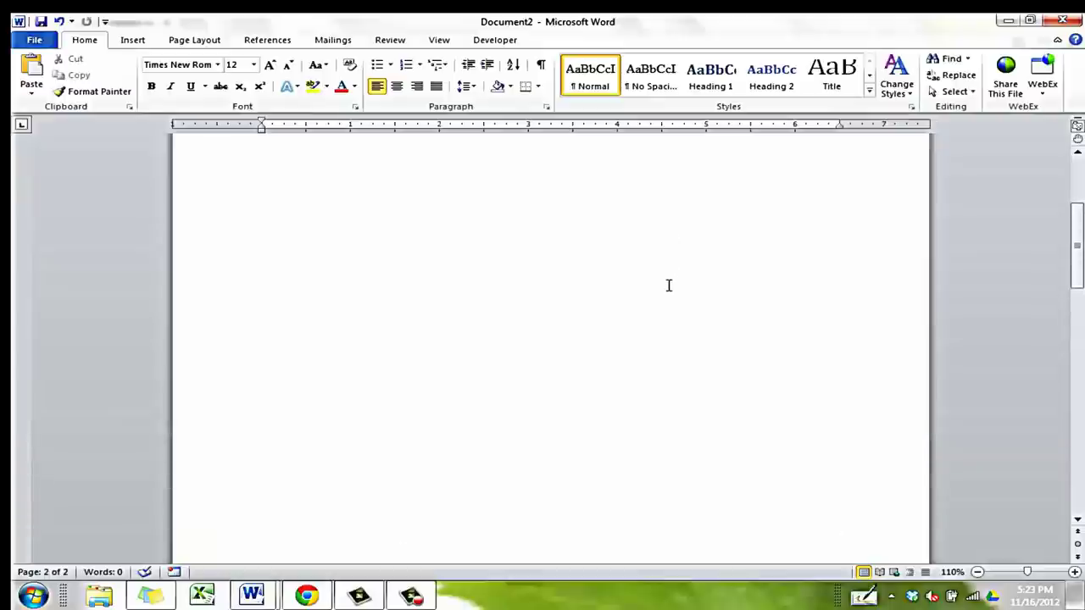
{"action": "left_click", "coordinate": [635, 416]}
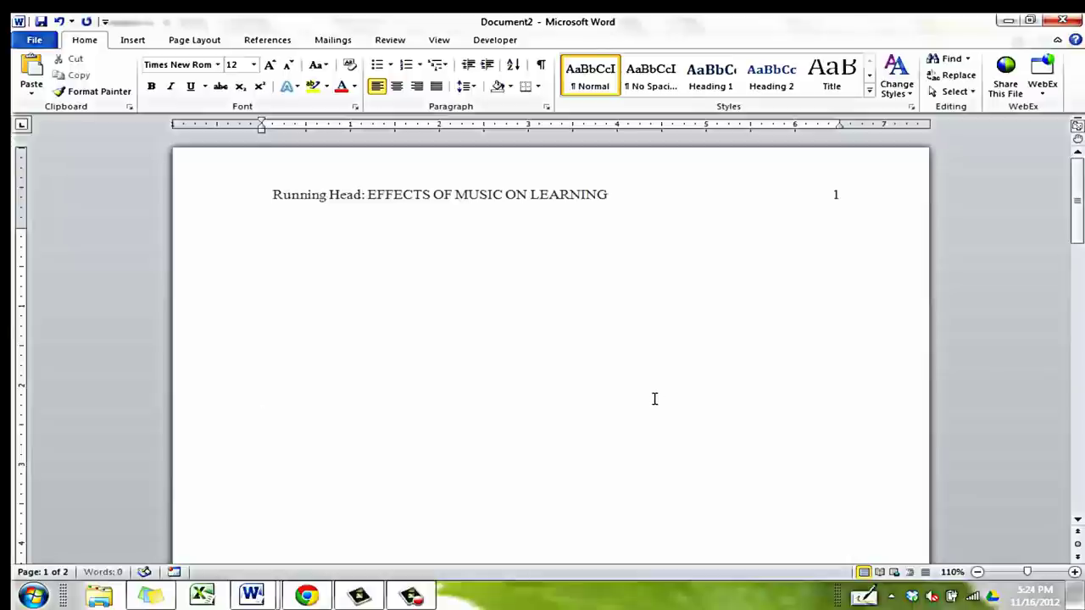
{"action": "key", "text": "Return"}
{"action": "key", "text": "Return"}
{"action": "key", "text": "Return"}
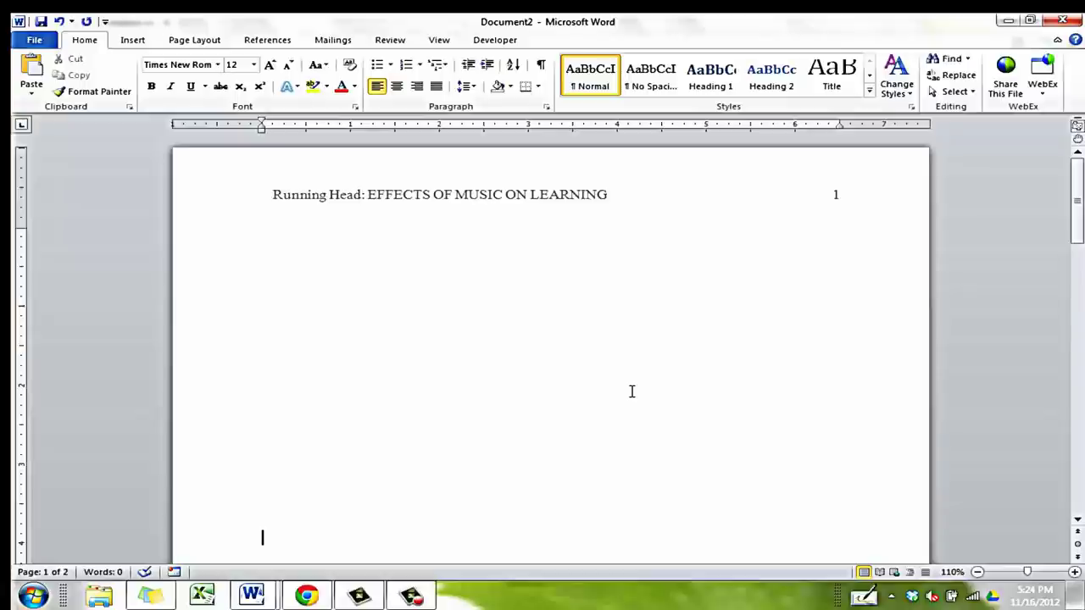
Center-align the current blank line on page 1 where the title will go
{"action": "left_click", "coordinate": [397, 91]}
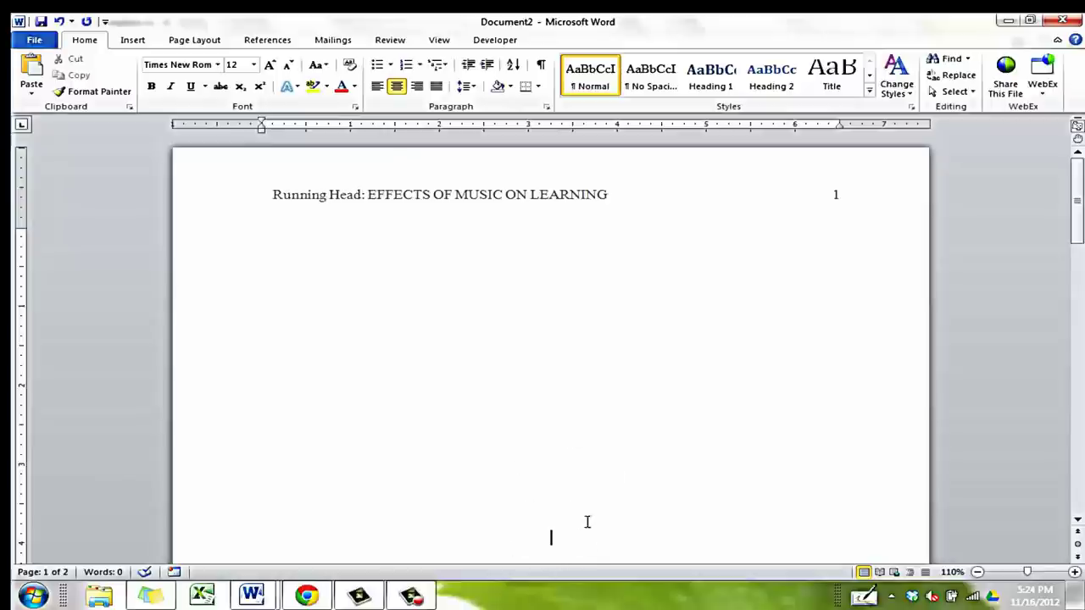
{"action": "left_click_drag", "start_coordinate": [1074, 190], "coordinate": [1075, 212]}
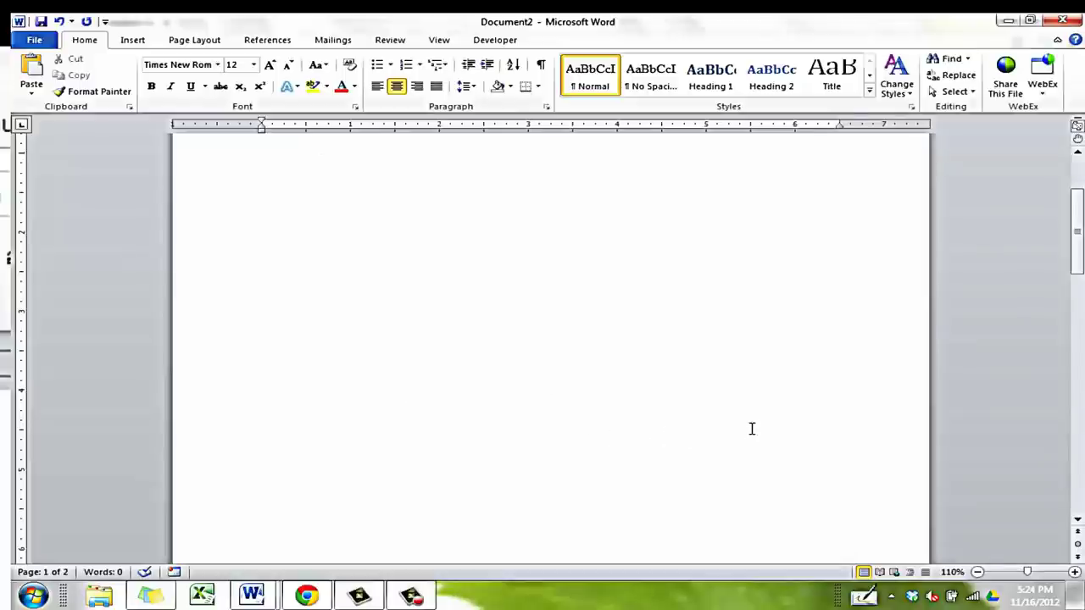
Enter 'Effects of Music on Learning', the author's name, and 'American River College' on separate lines
{"action": "type", "text": "Effects of Mus"}
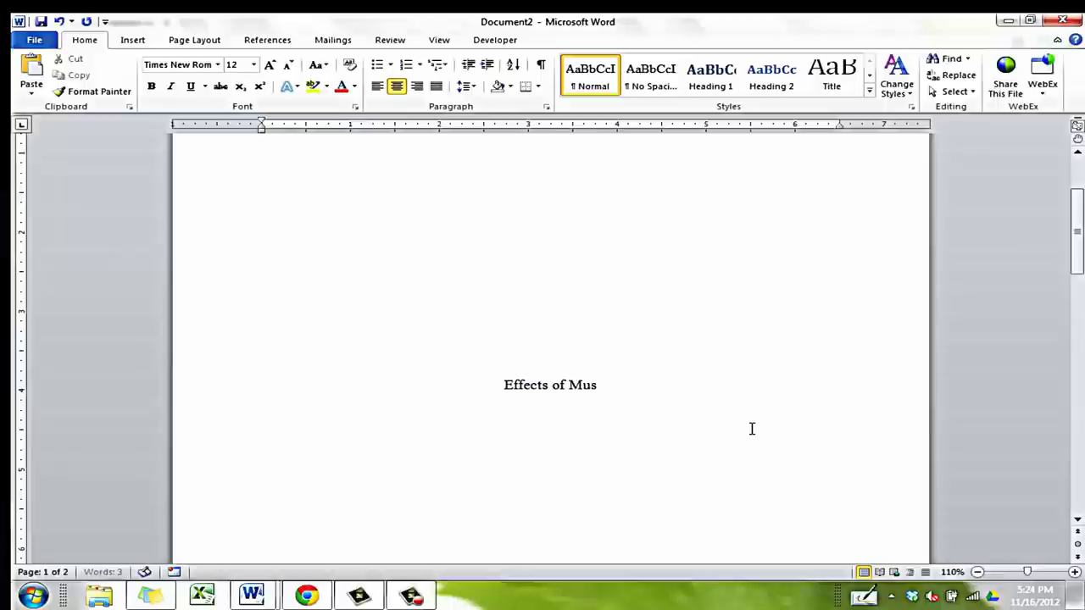
{"action": "type", "text": "ic on Learning"}
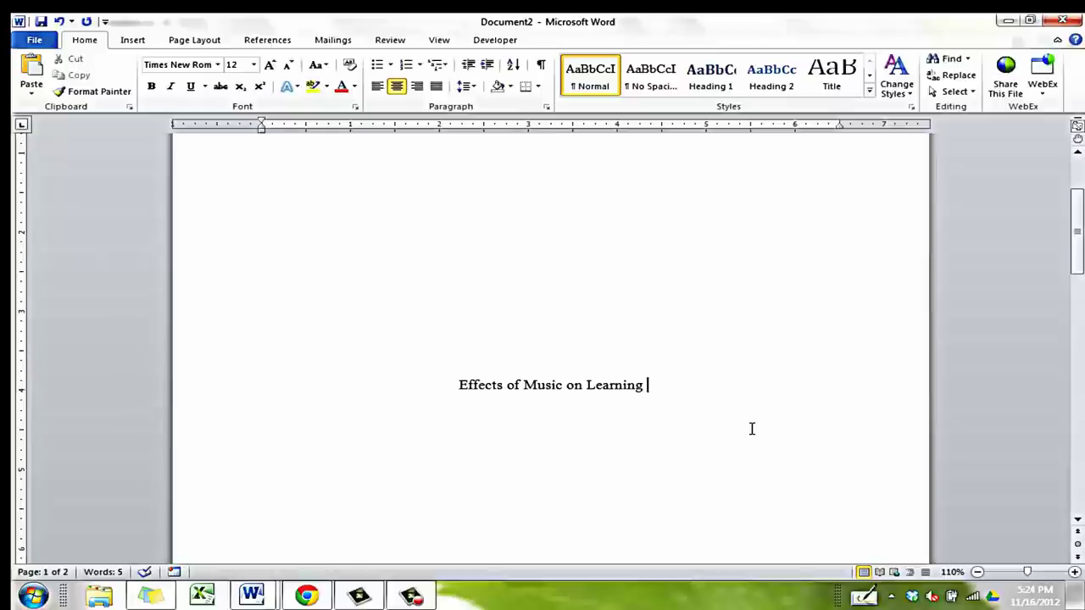
{"action": "key", "text": "Return"}
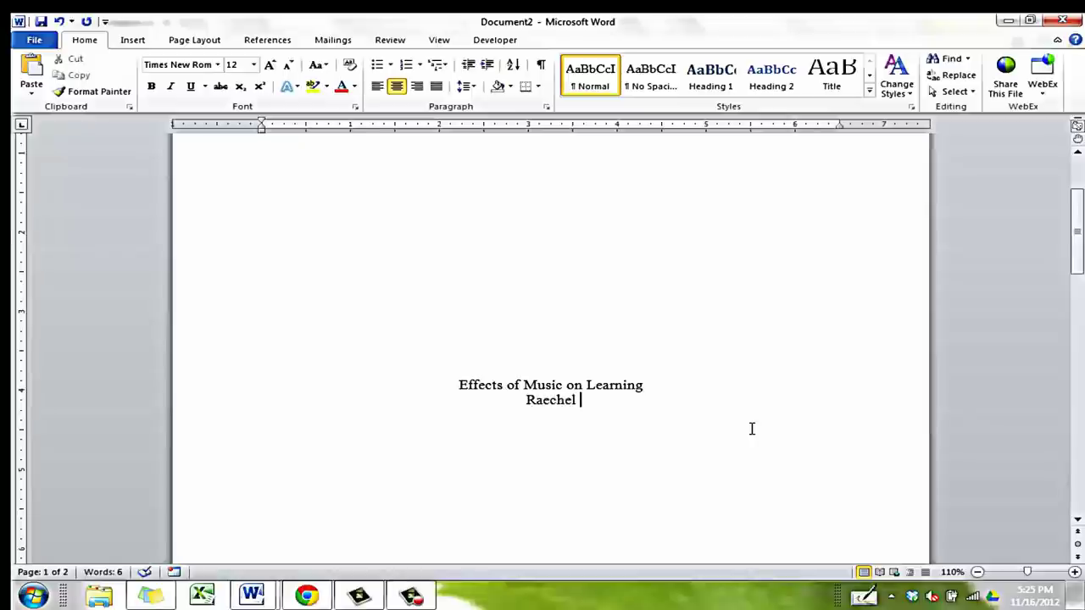
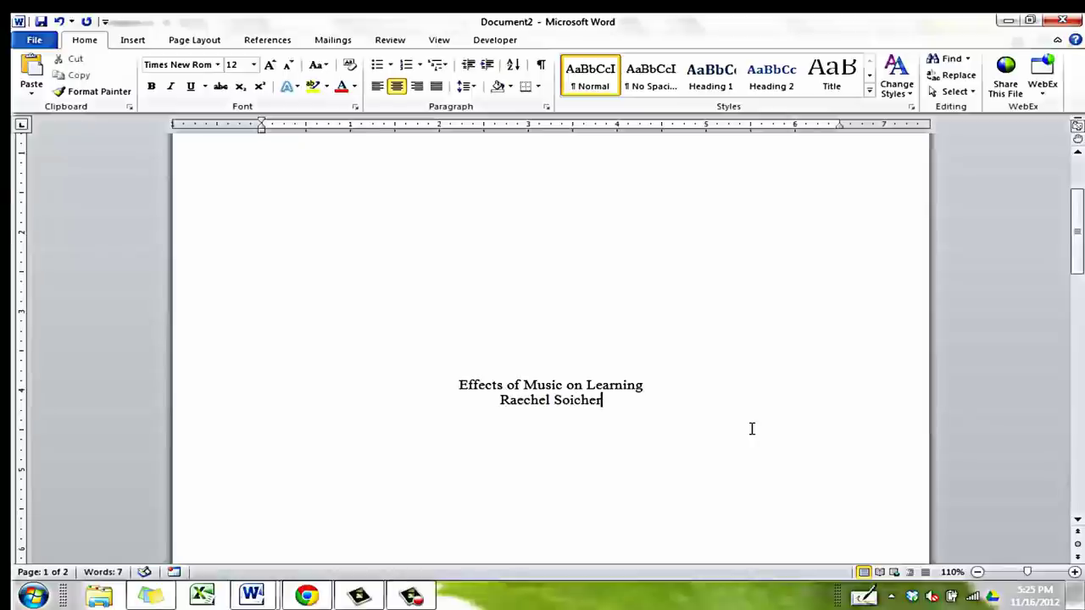
{"action": "key", "text": "Return"}
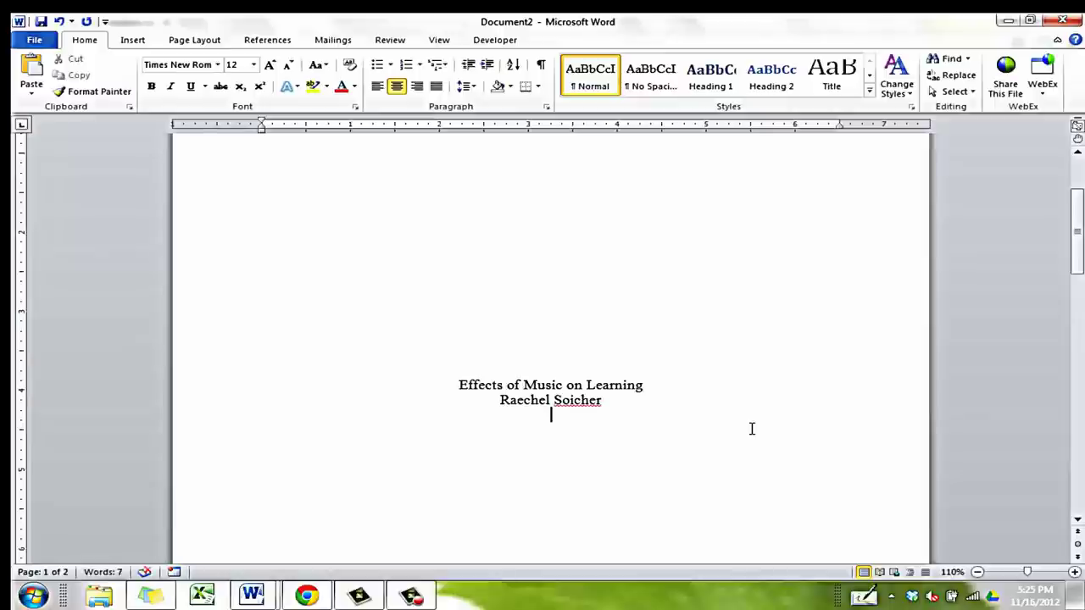
{"action": "type", "text": "Sierra"}
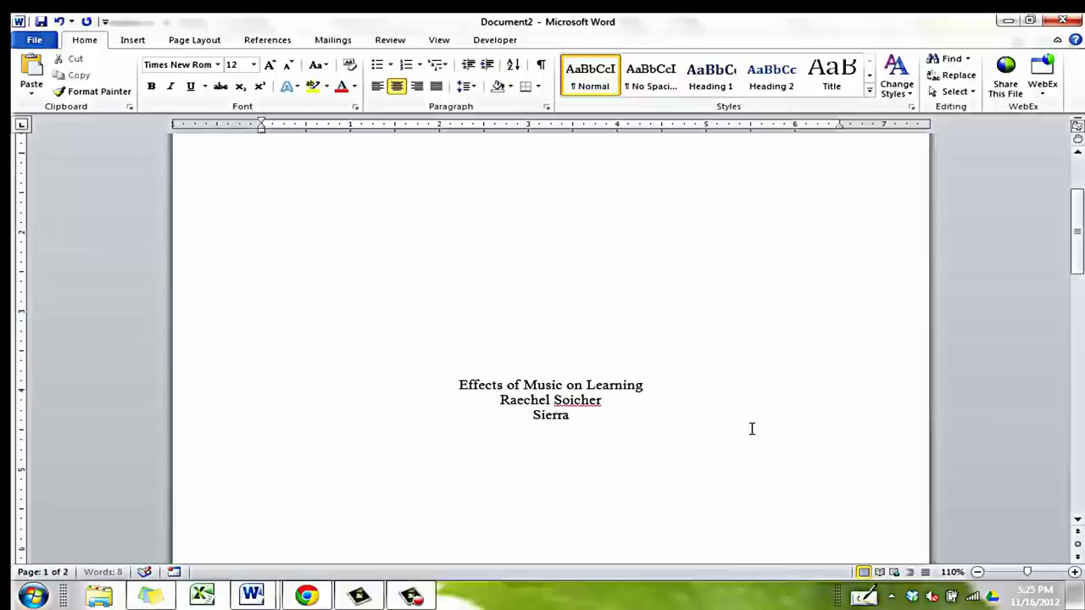
{"action": "type", "text": " College"}
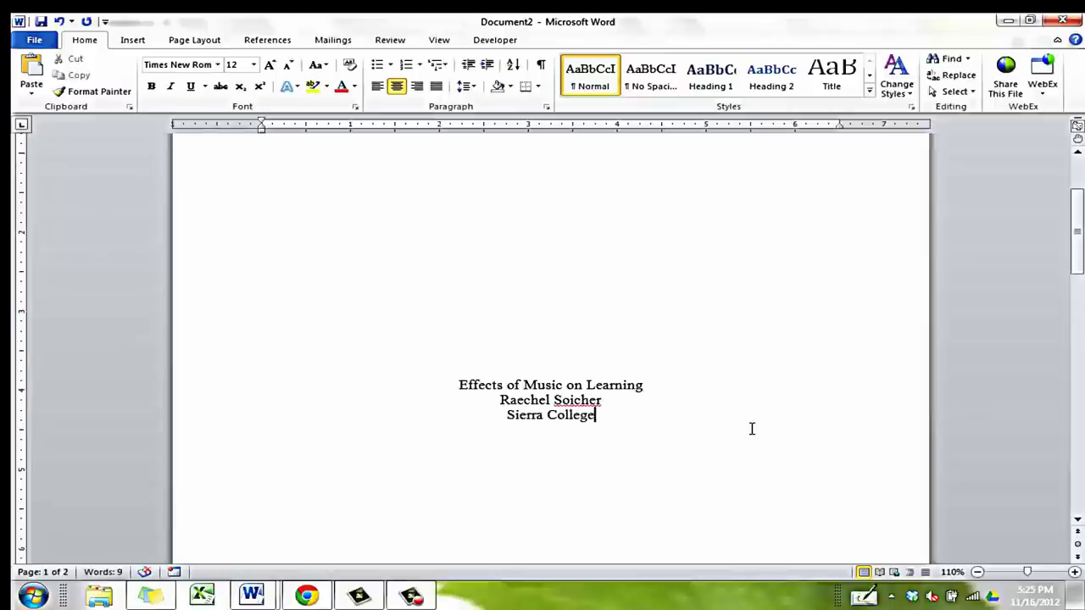
{"action": "key", "text": "BackSpace"}
{"action": "key", "text": "BackSpace"}
{"action": "key", "text": "BackSpace"}
{"action": "key", "text": "BackSpace"}
{"action": "key", "text": "BackSpace"}
{"action": "key", "text": "BackSpace"}
{"action": "key", "text": "BackSpace"}
{"action": "key", "text": "BackSpace"}
{"action": "key", "text": "BackSpace"}
{"action": "key", "text": "BackSpace"}
{"action": "key", "text": "BackSpace"}
{"action": "key", "text": "BackSpace"}
{"action": "key", "text": "BackSpace"}
{"action": "key", "text": "BackSpace"}
{"action": "type", "text": "Amer"}
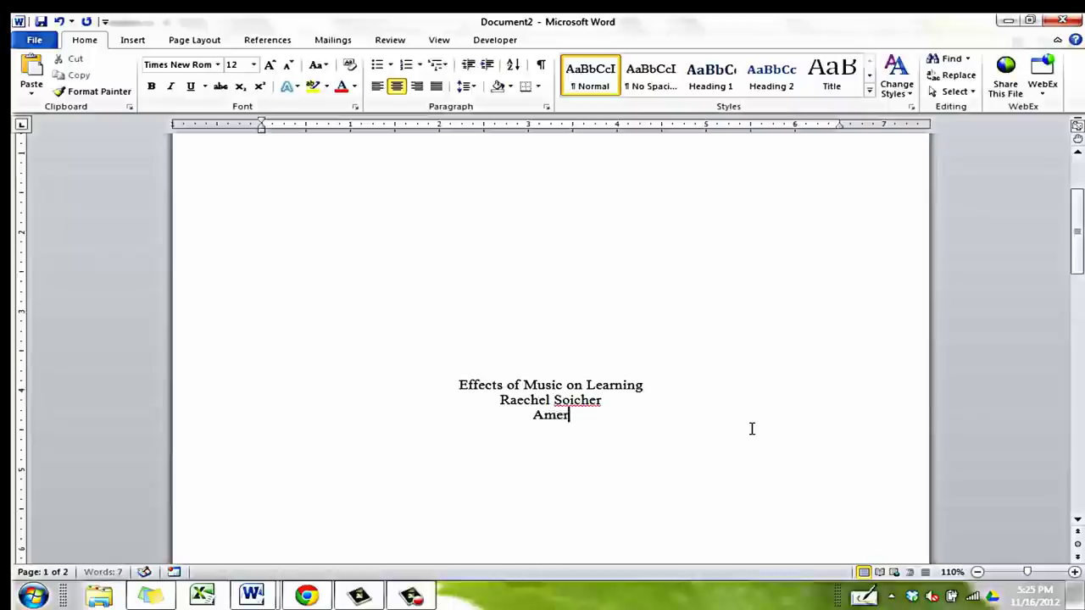
{"action": "type", "text": "ican River C"}
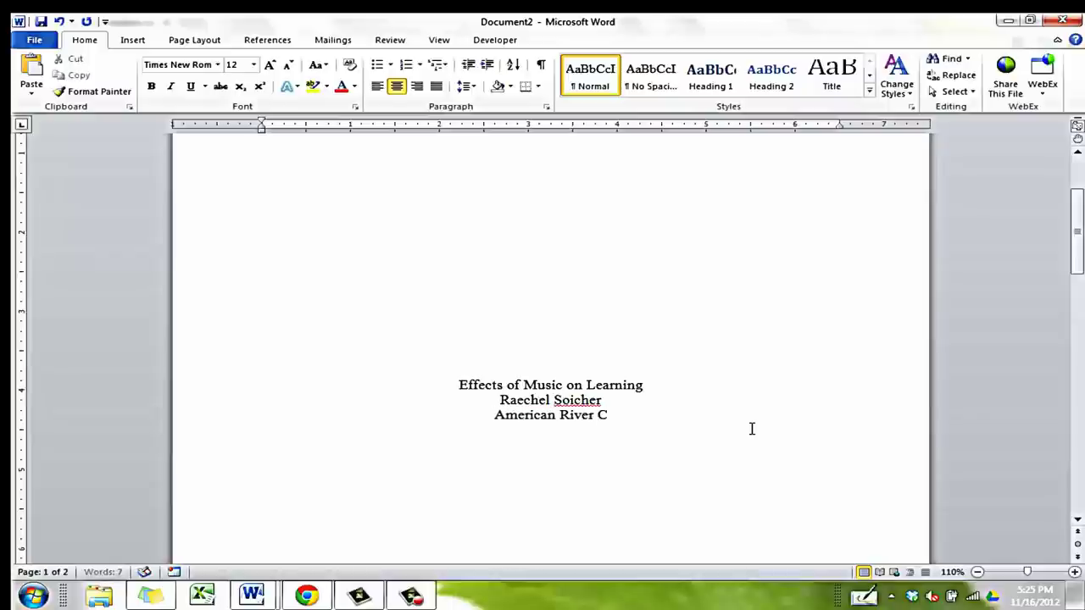
{"action": "type", "text": "ollege"}
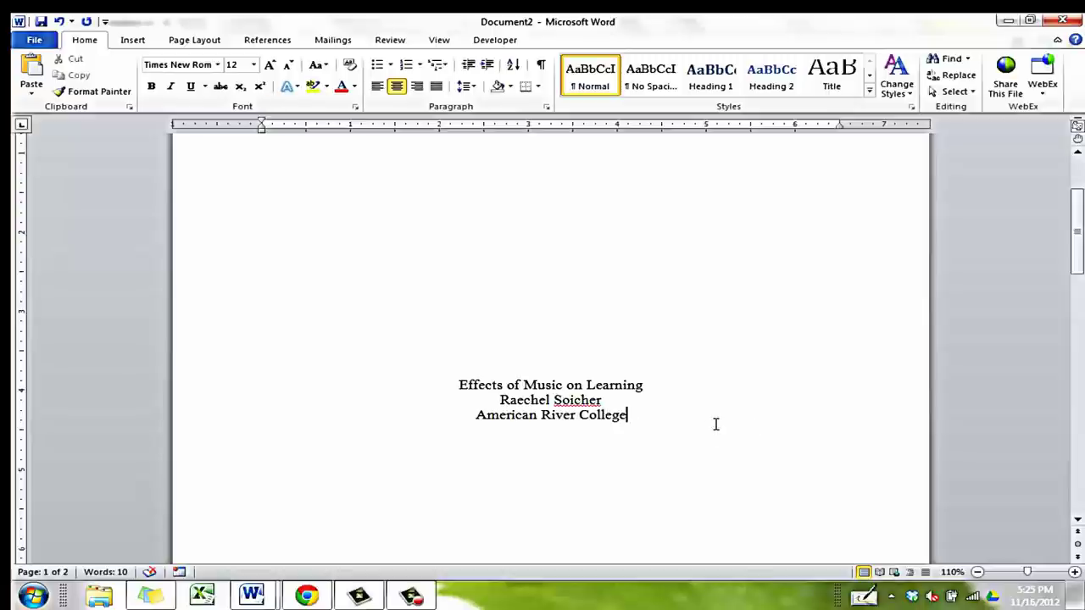
Apply 2.0 line spacing to the title, author name and college lines
{"action": "left_click_drag", "start_coordinate": [458, 384], "coordinate": [637, 422]}
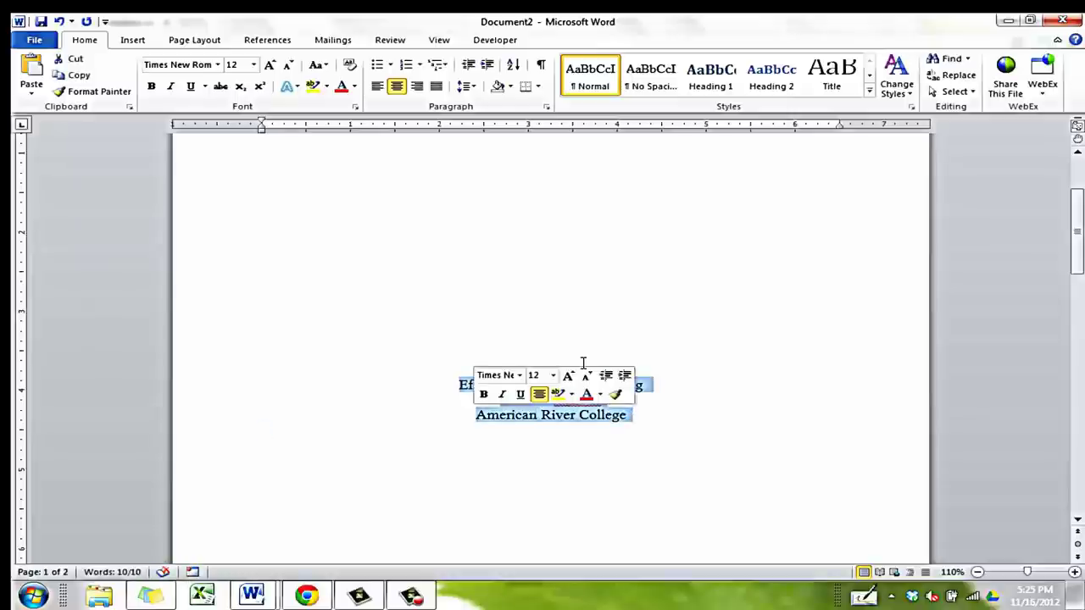
{"action": "left_click", "coordinate": [472, 88]}
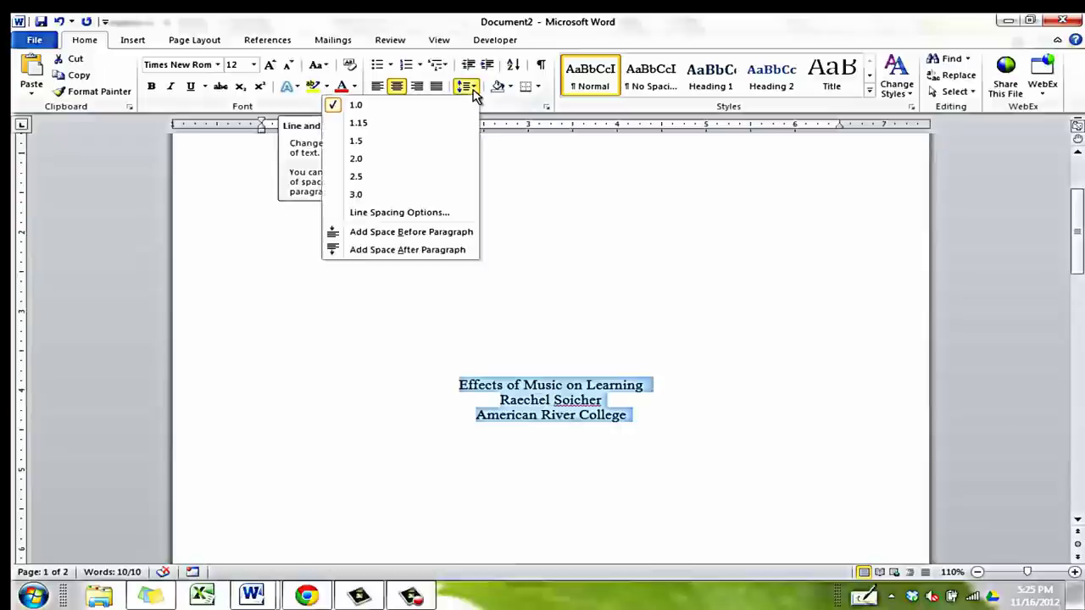
{"action": "left_click", "coordinate": [447, 159]}
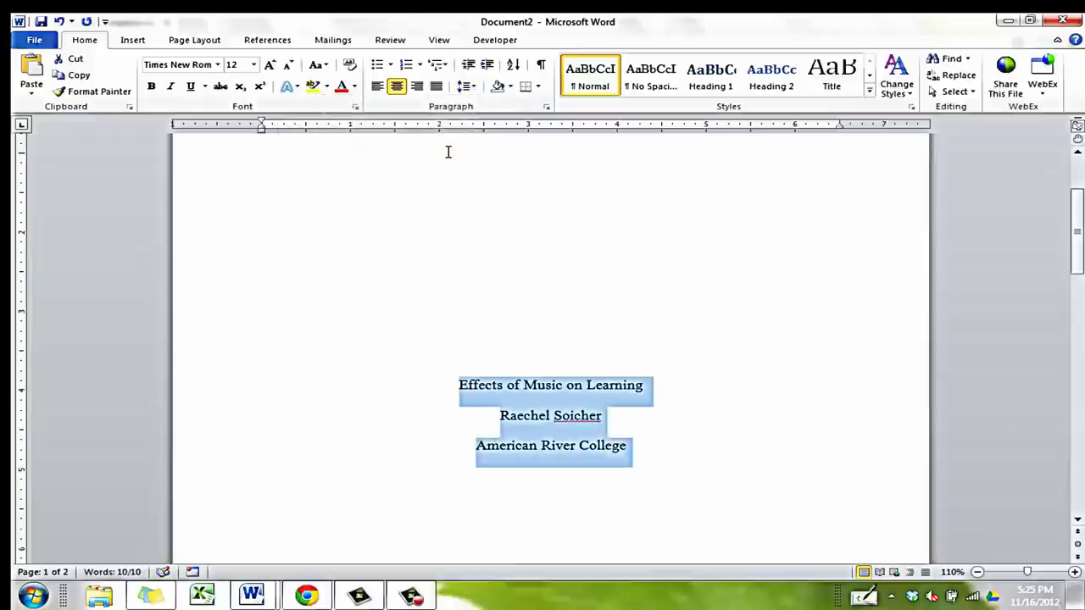